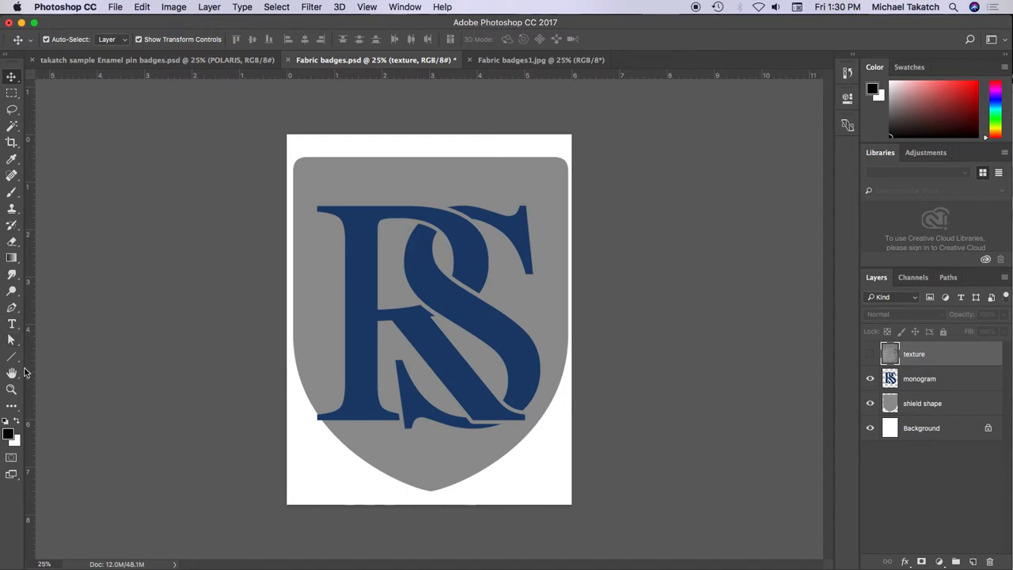
Look through the custom shapes for a shield outline with the Custom Shape tool, and return to the Move tool
drag(11, 356, 72, 414)
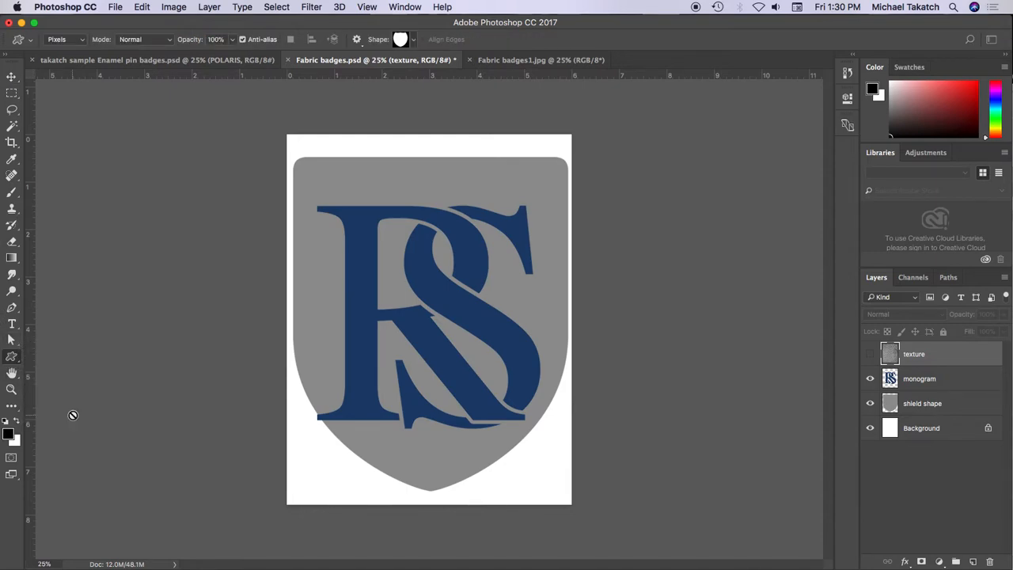
click(412, 40)
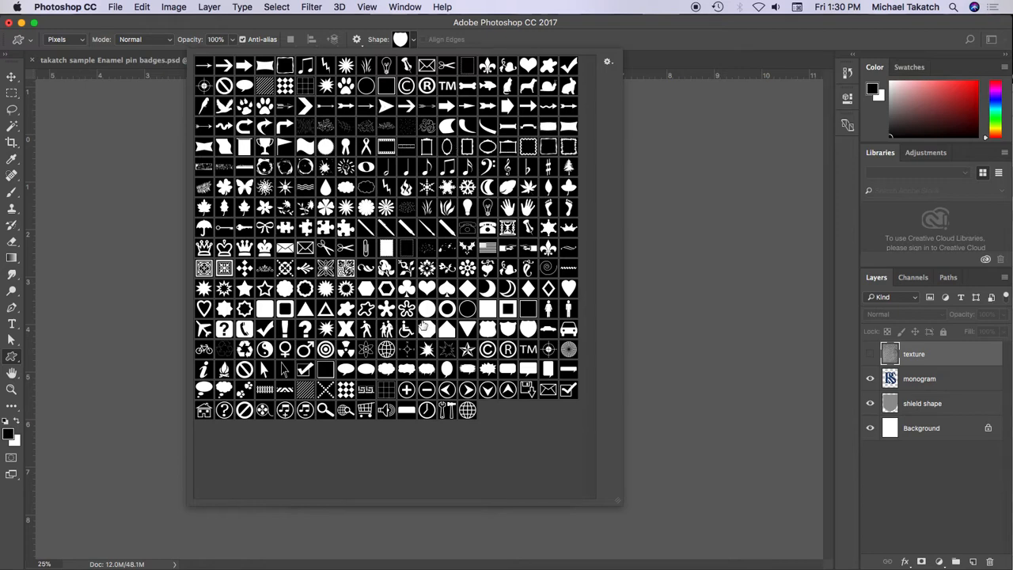
click(507, 328)
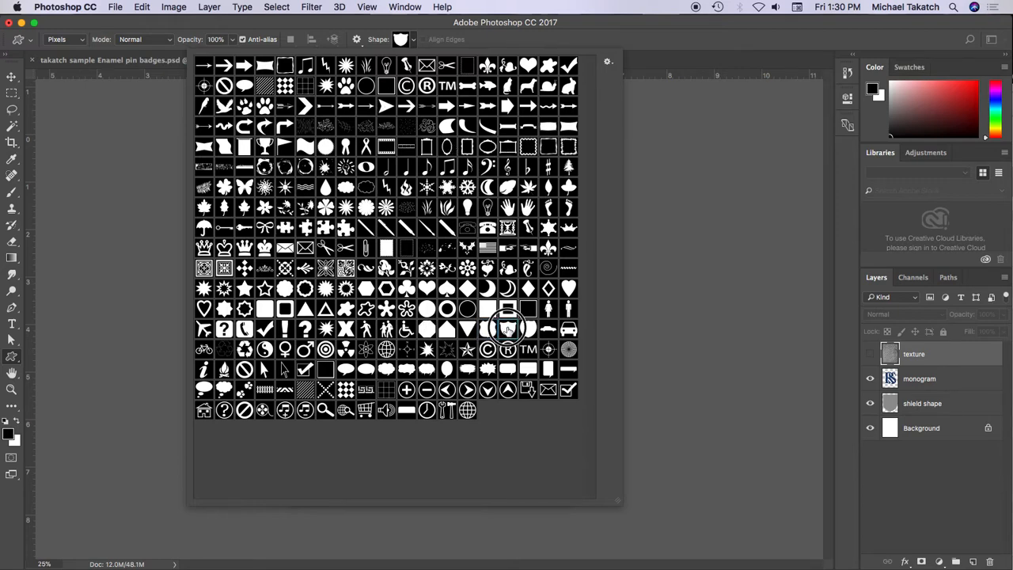
click(528, 329)
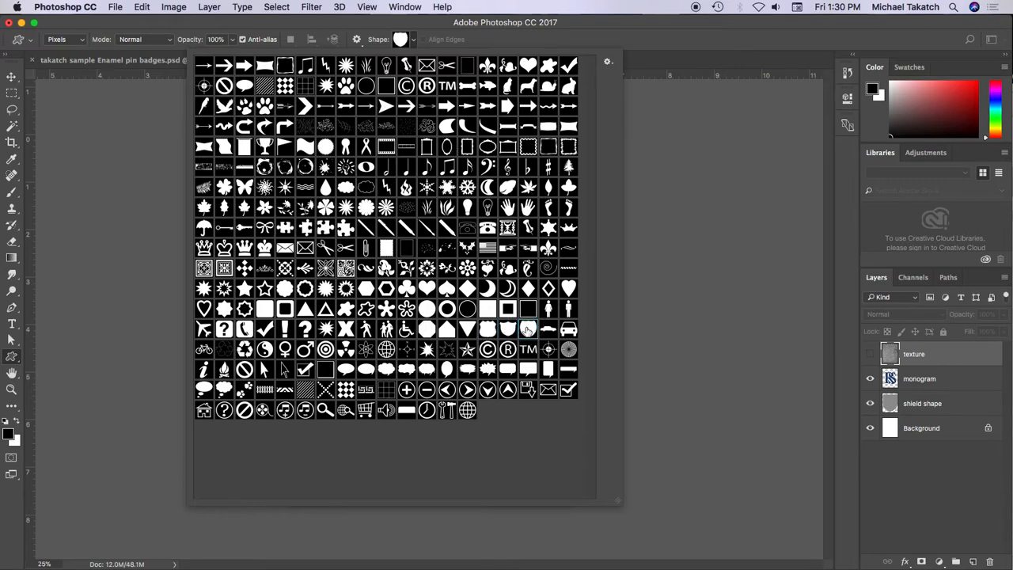
click(12, 77)
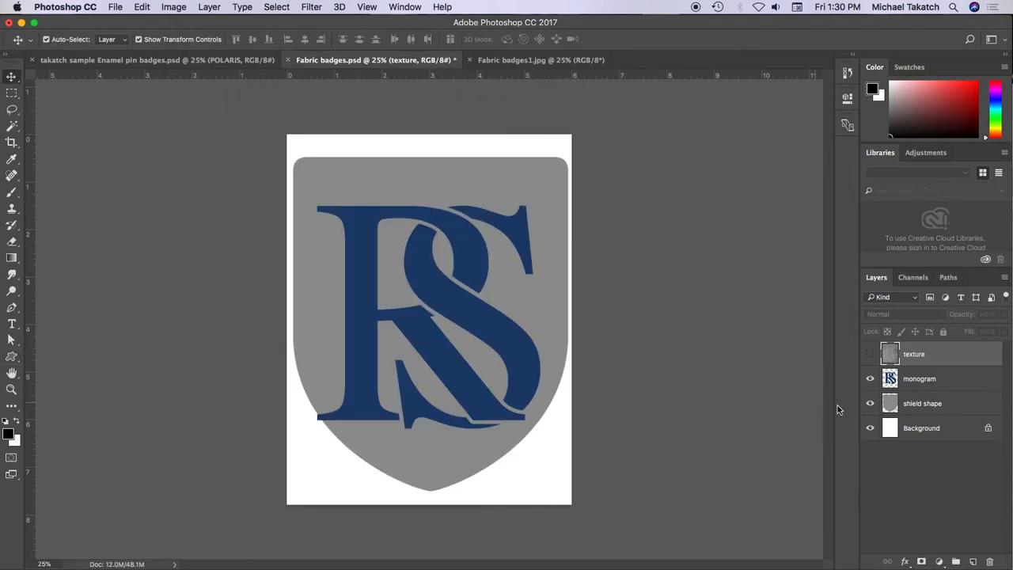
Load the outline of the shield shape layer as a selection
click(870, 403)
click(870, 404)
super+click(891, 405)
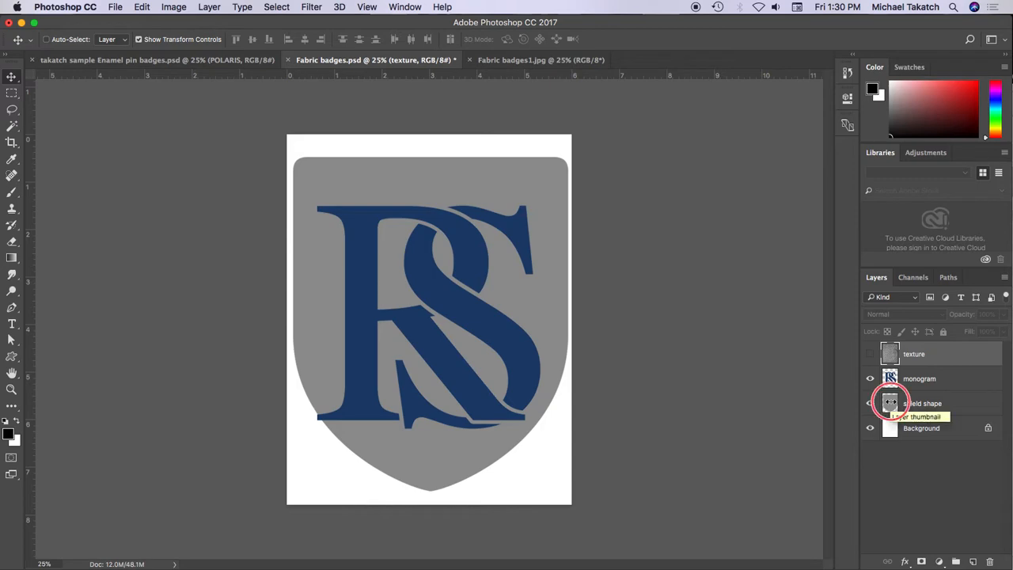
Examine the outlines stored in Path 1 against the shield selection, and deselect the path
click(946, 278)
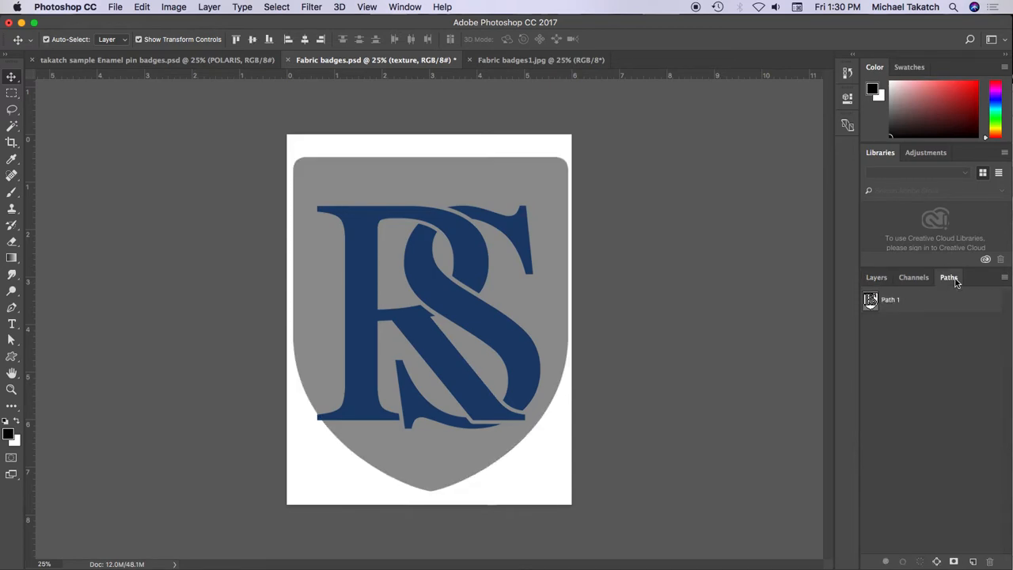
click(922, 307)
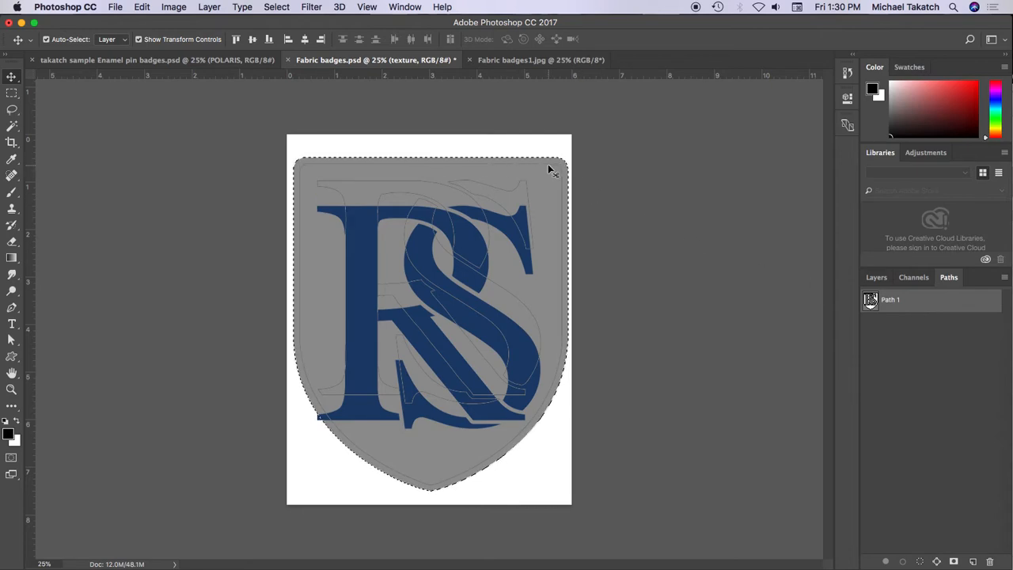
click(906, 331)
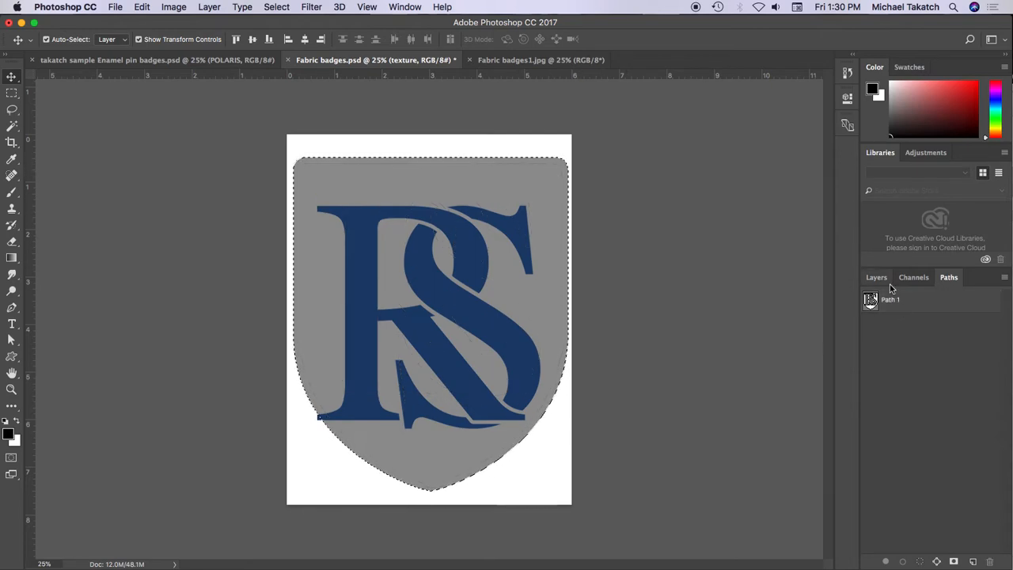
Show the texture layer, copy its shield-shaped selection to a new layer, and hide the original texture layer
click(878, 279)
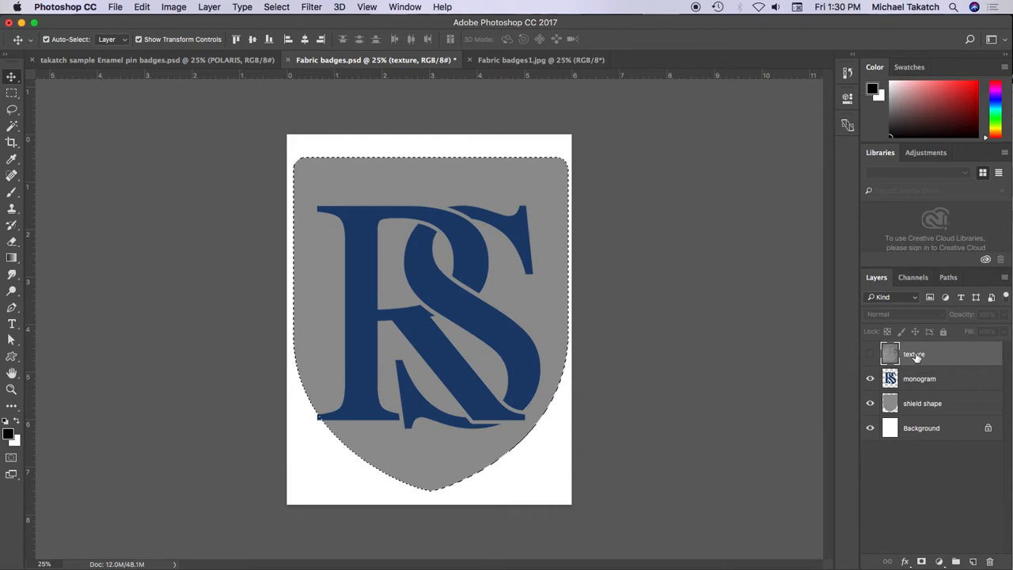
click(869, 354)
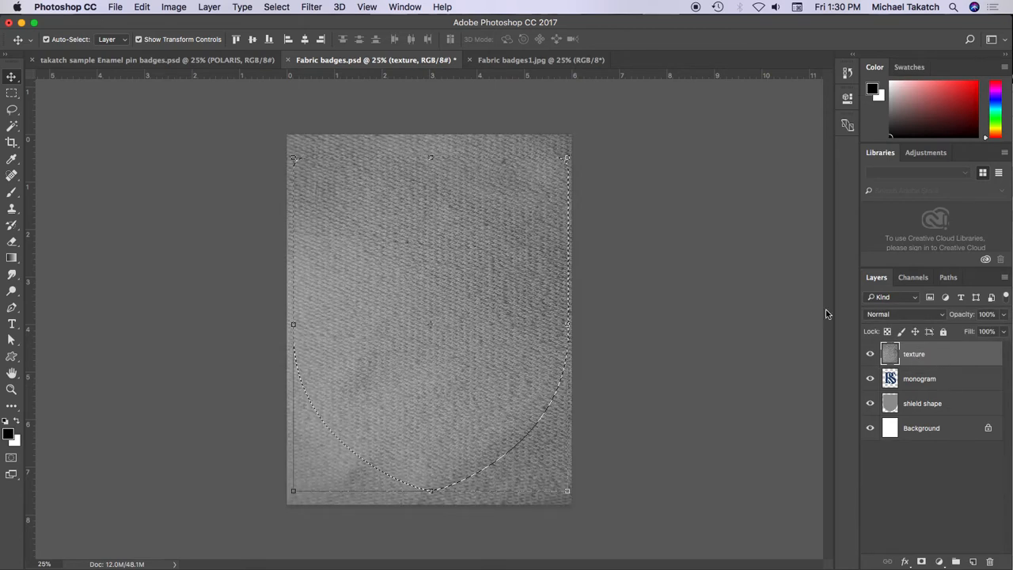
click(215, 9)
mouse_move(225, 24)
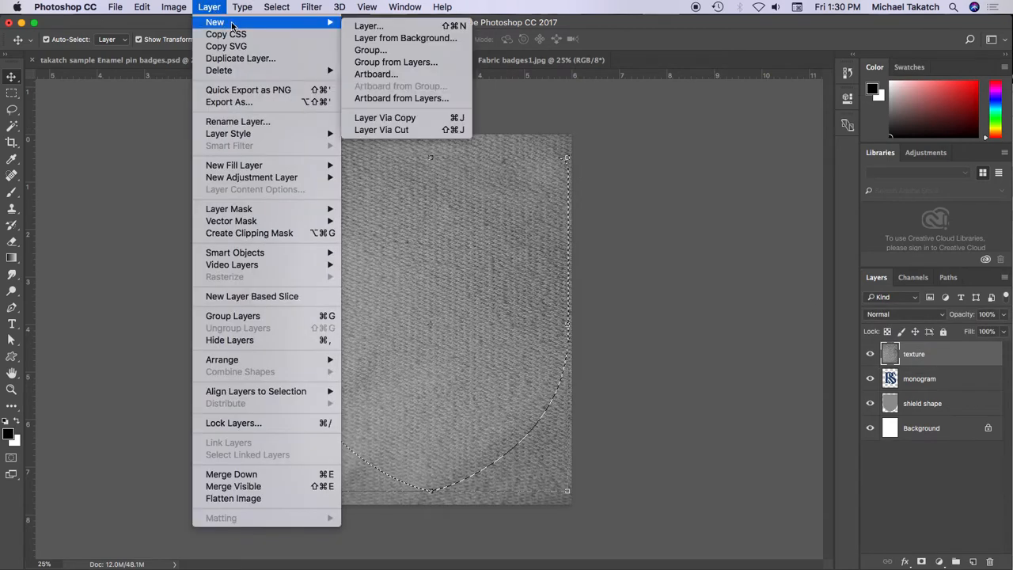
click(407, 118)
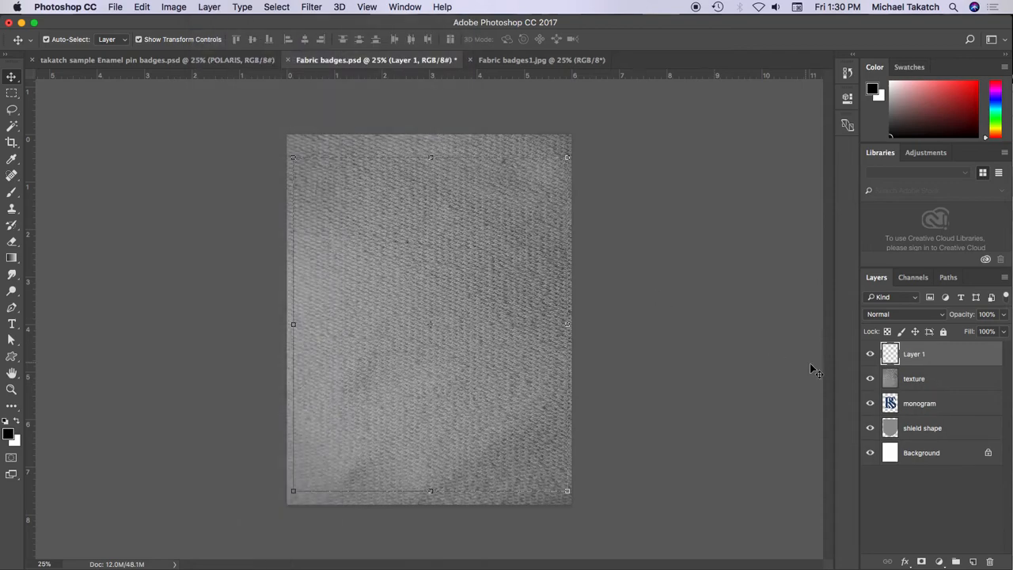
click(871, 379)
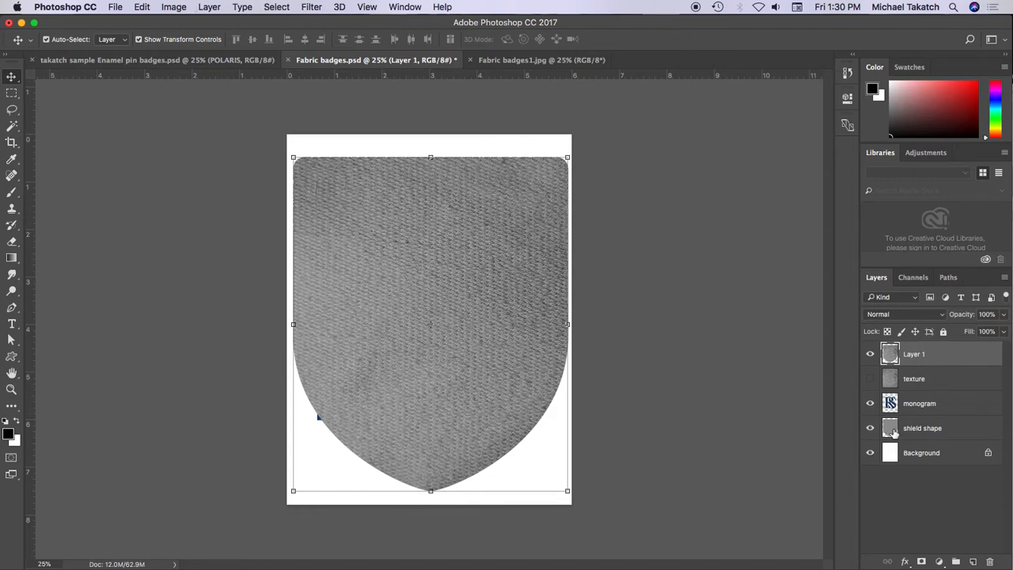
Select the inner shield outline in Path 1 and load it as a selection
click(950, 279)
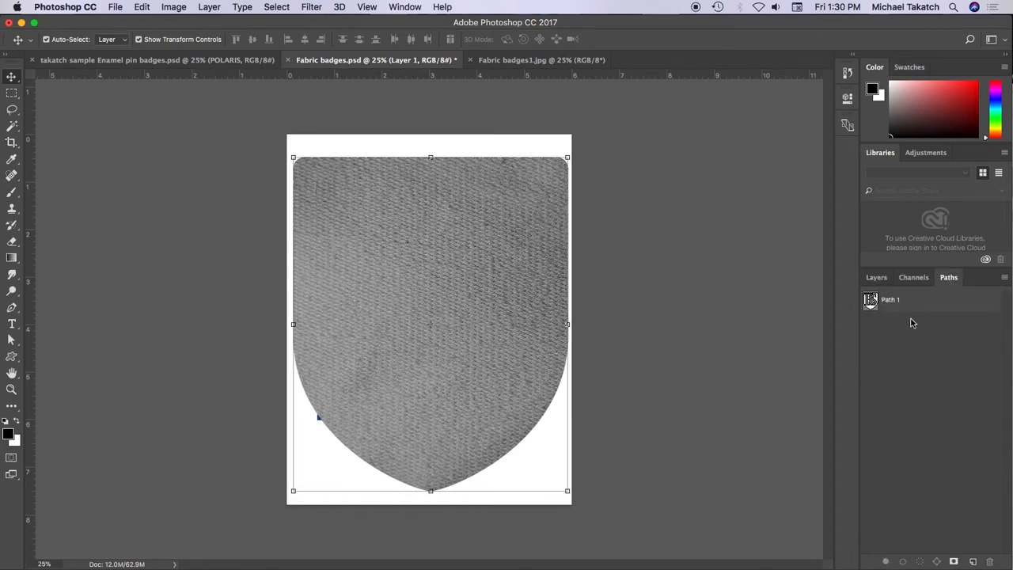
click(924, 303)
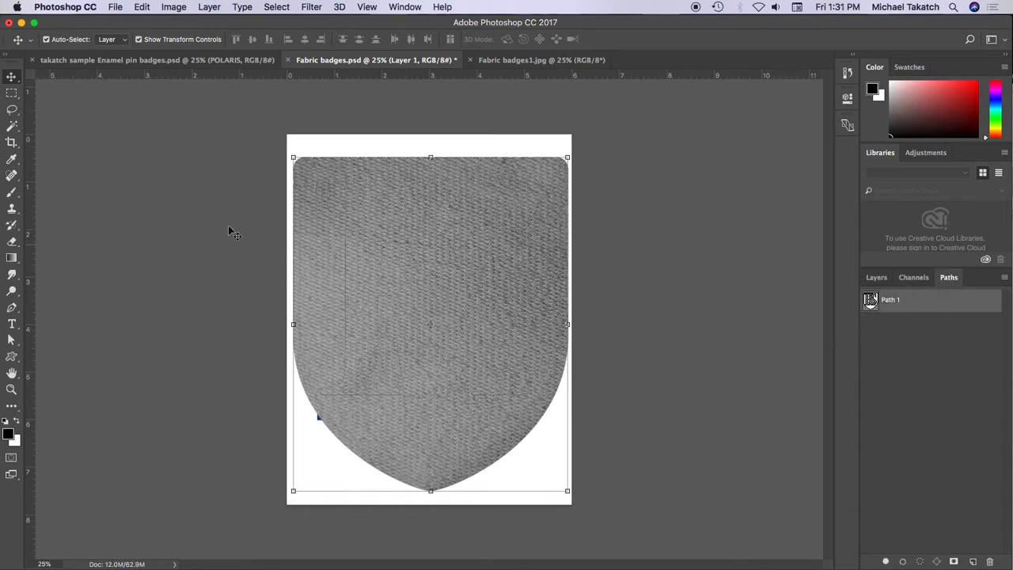
click(12, 341)
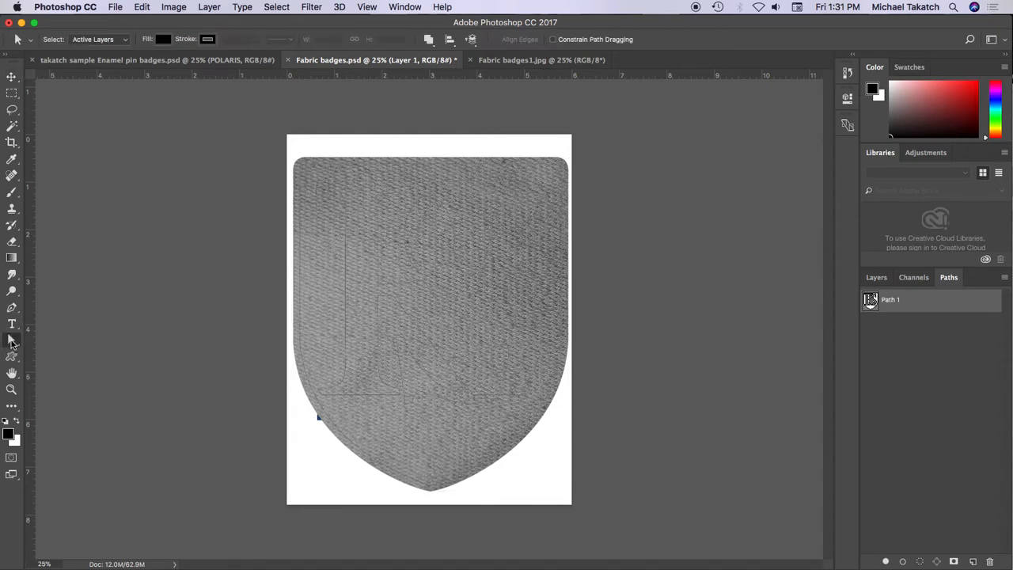
click(315, 397)
click(917, 561)
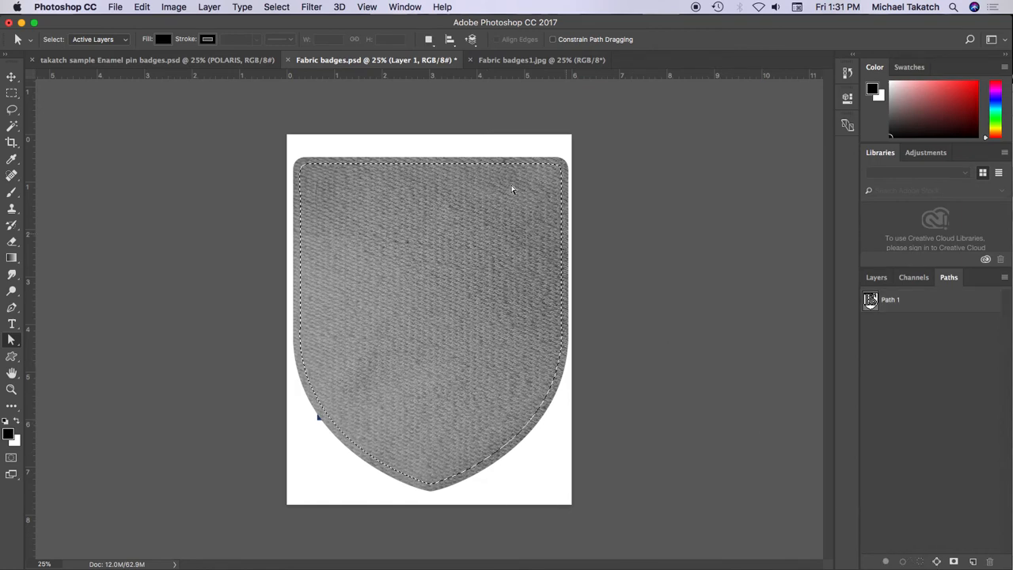
Cut the selected inner shield area of Layer 1 onto a new layer, separating the border from the center
click(876, 277)
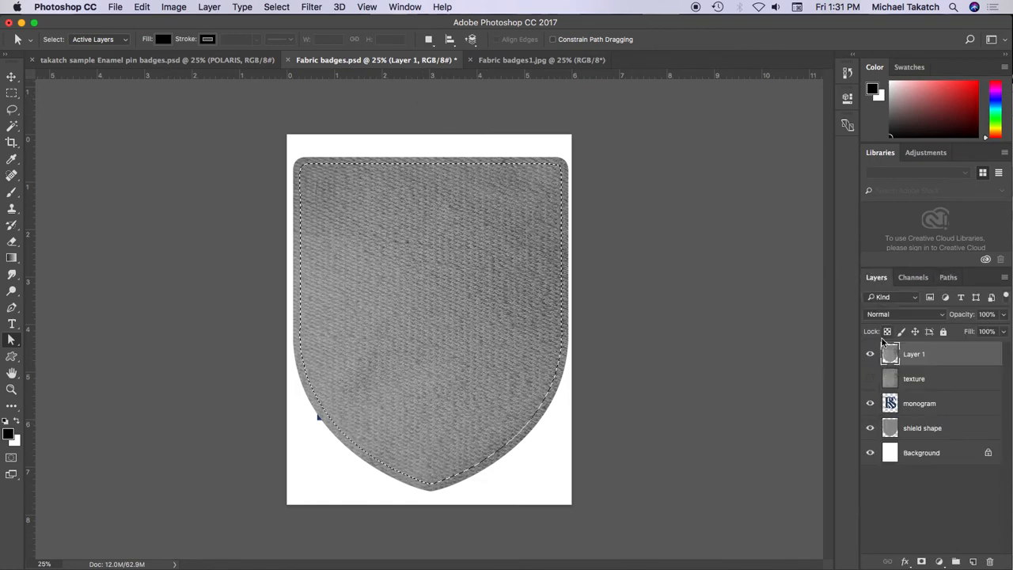
click(947, 354)
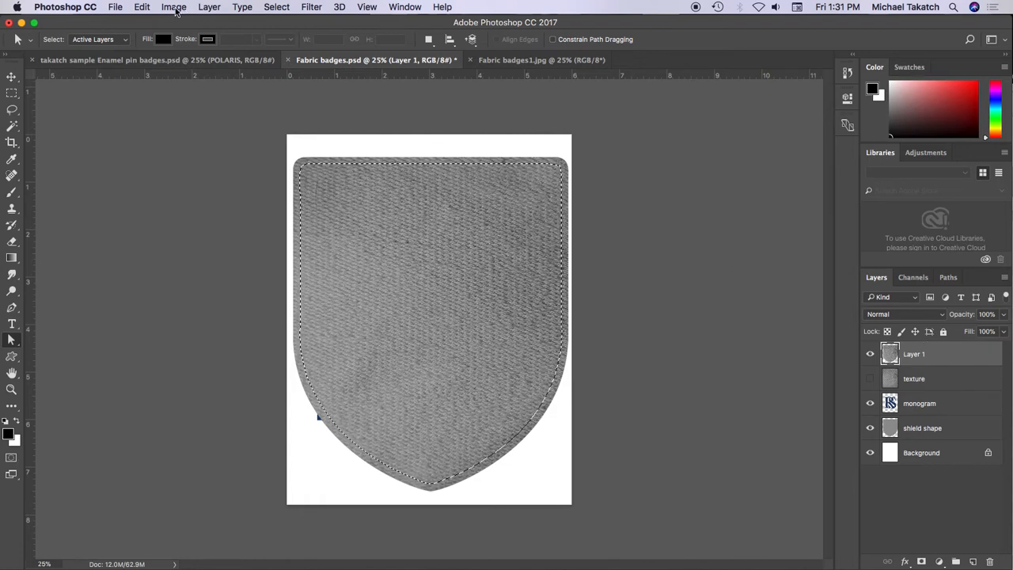
click(215, 11)
mouse_move(217, 22)
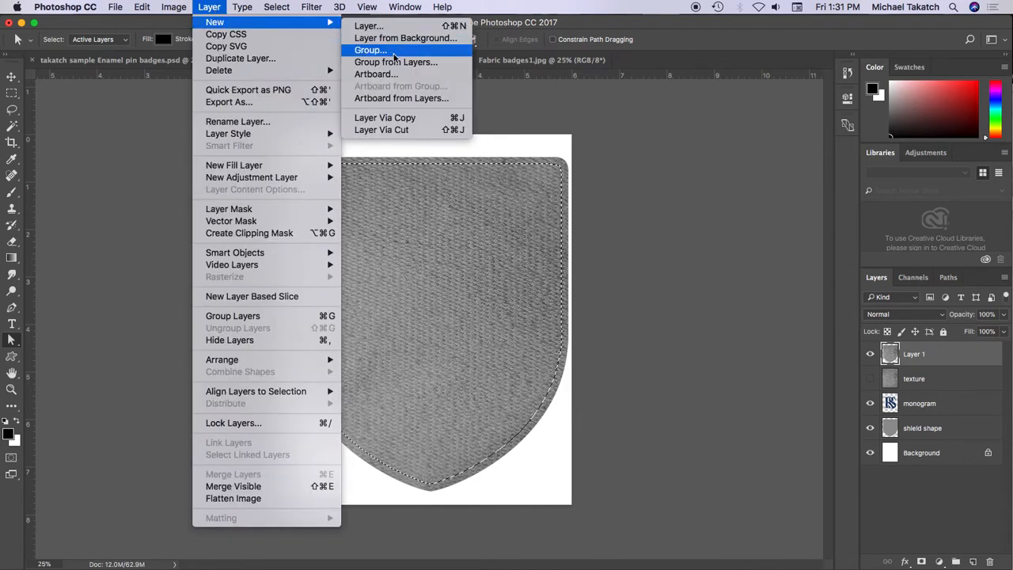
click(420, 131)
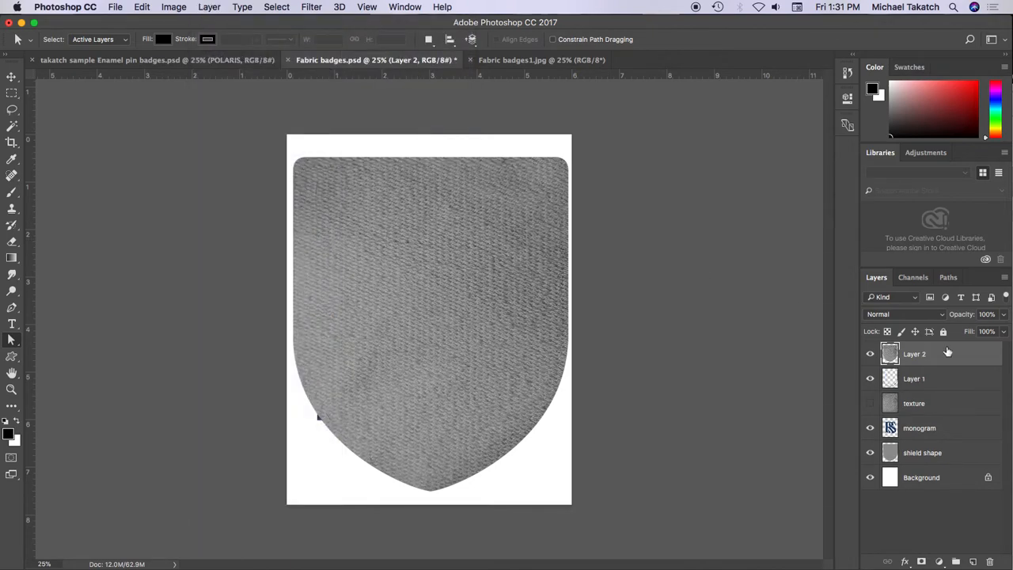
Hide the shield shape layer and check the textured border by switching Layer 2 off and back on
click(870, 354)
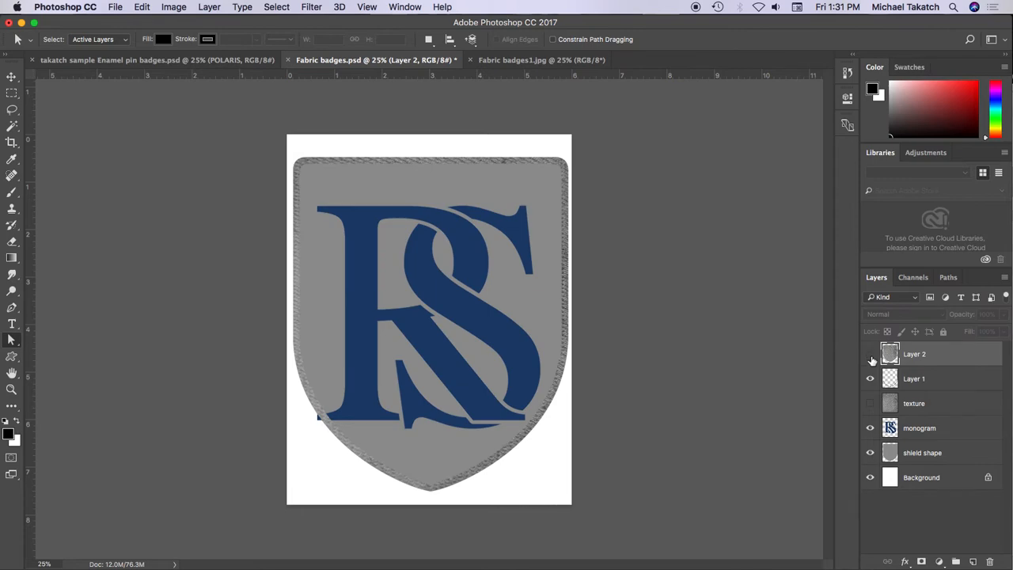
click(871, 453)
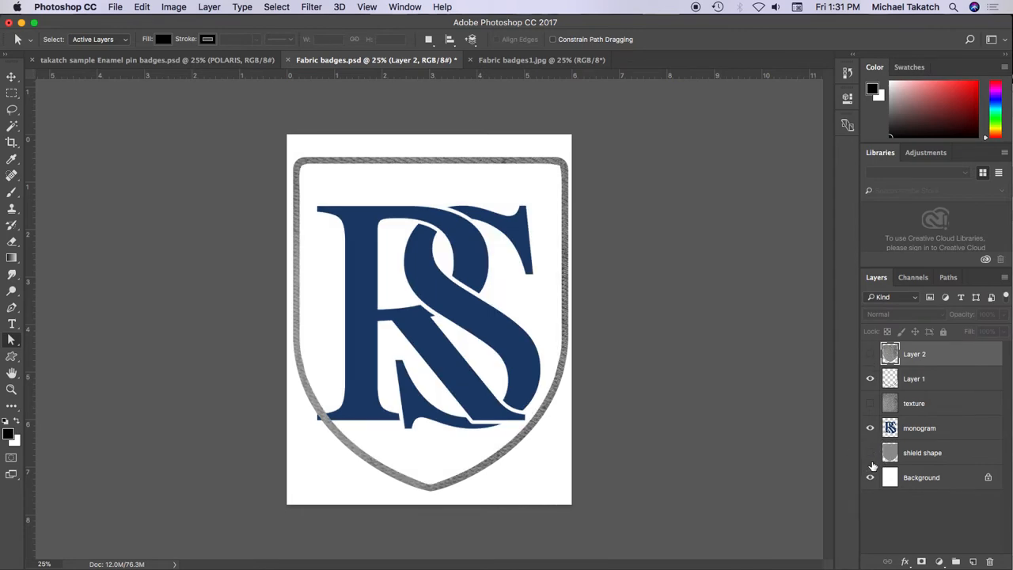
click(872, 355)
click(872, 355)
click(871, 355)
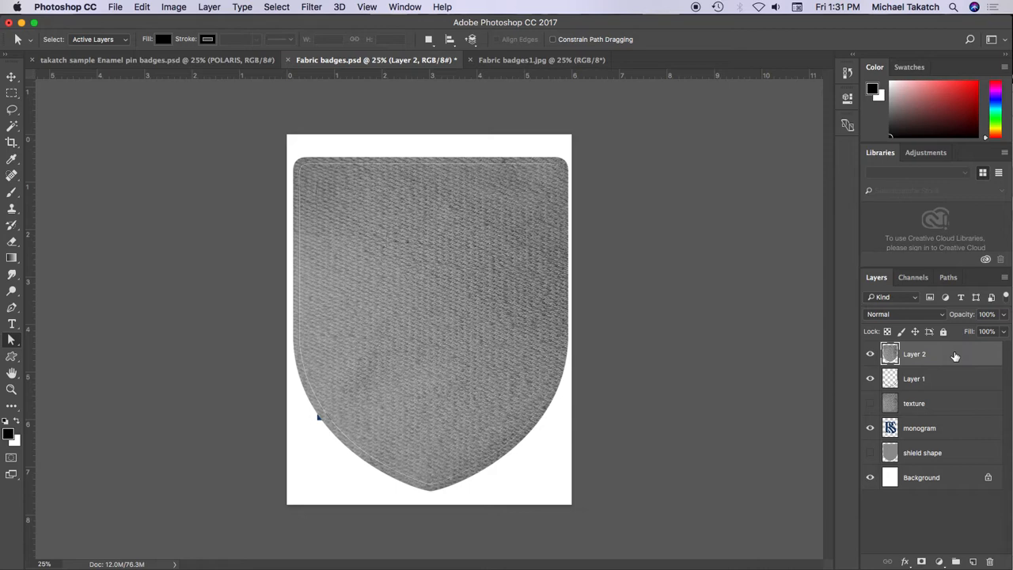
Colorize the inner shield texture on Layer 2 blue using Hue/Saturation with hue 230 and a slightly raised saturation
click(175, 8)
mouse_move(186, 41)
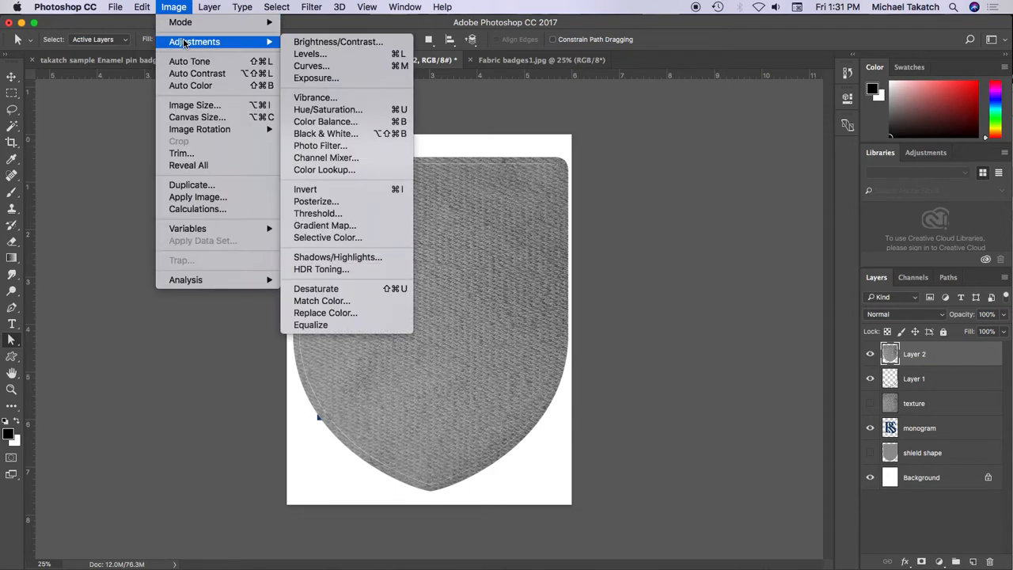
click(335, 110)
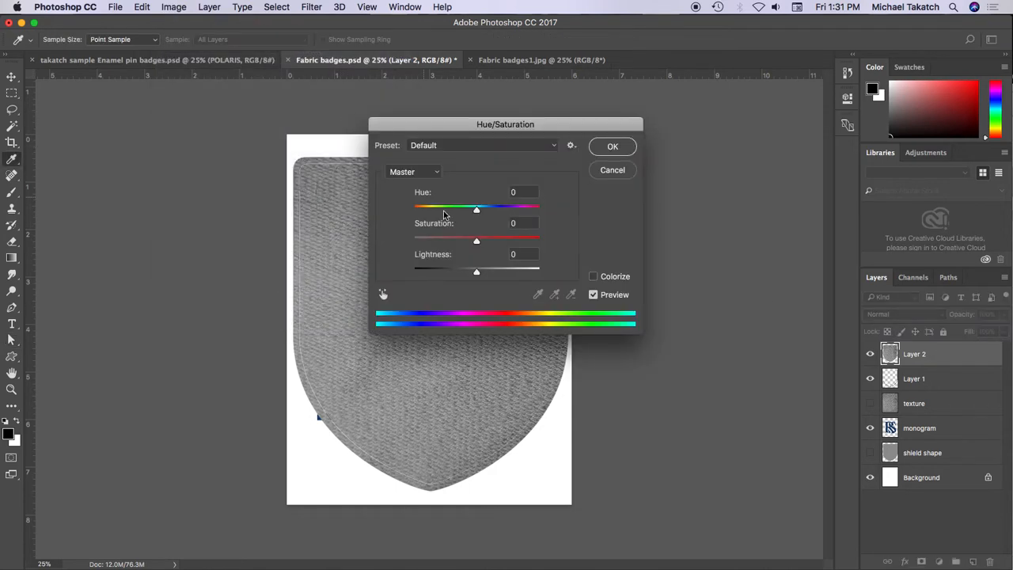
click(594, 277)
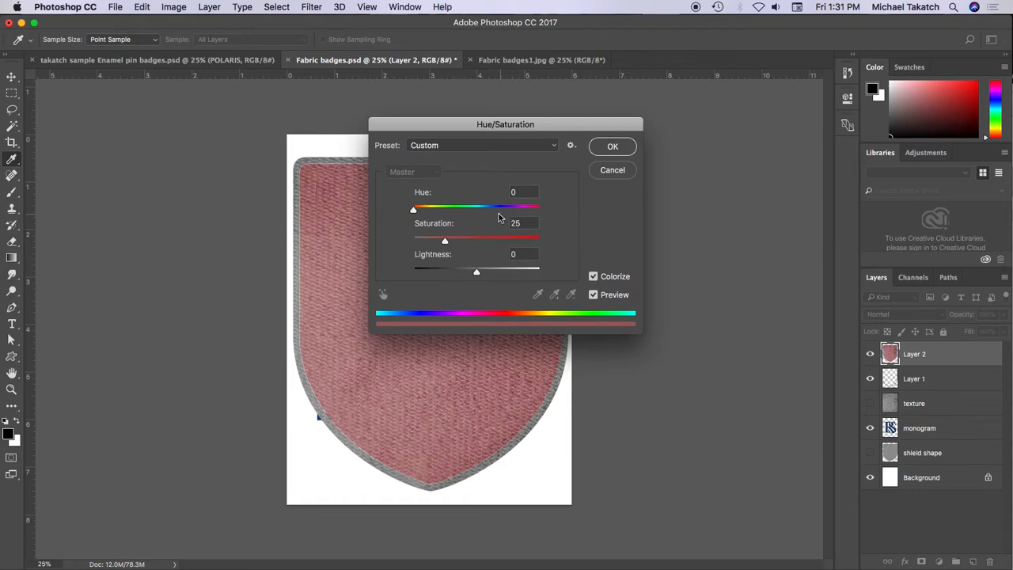
click(494, 210)
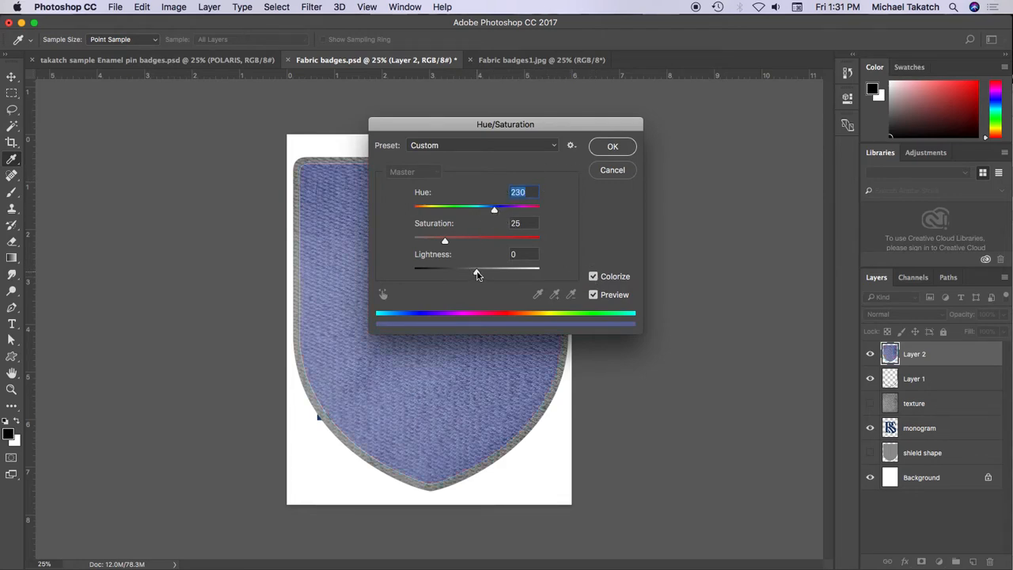
drag(444, 244, 455, 245)
click(612, 147)
key(a)
Colorize the border texture on Layer 1 red using Hue/Saturation with hue 0 and saturation 33
click(870, 378)
click(870, 378)
click(947, 379)
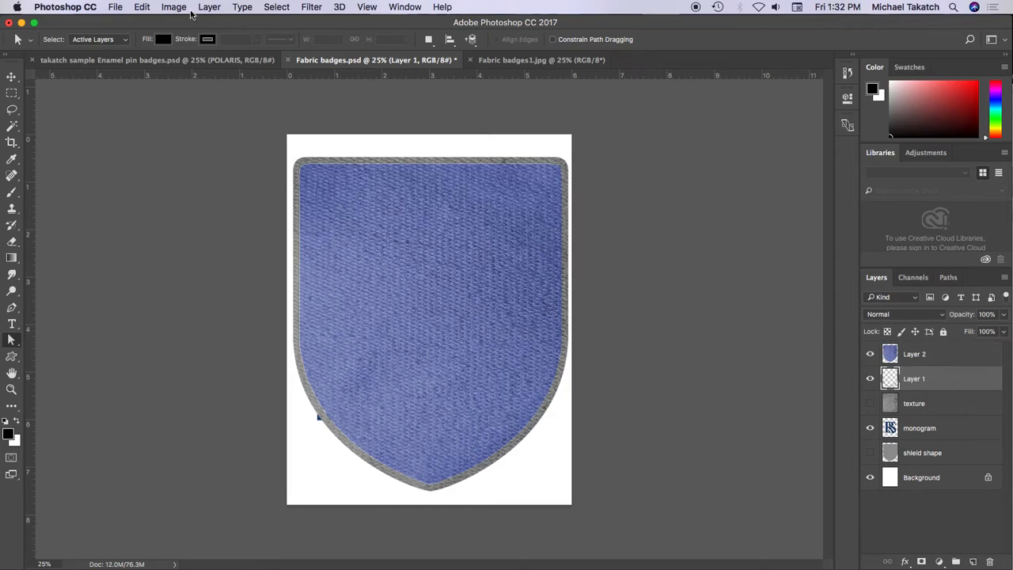
click(174, 7)
mouse_move(180, 44)
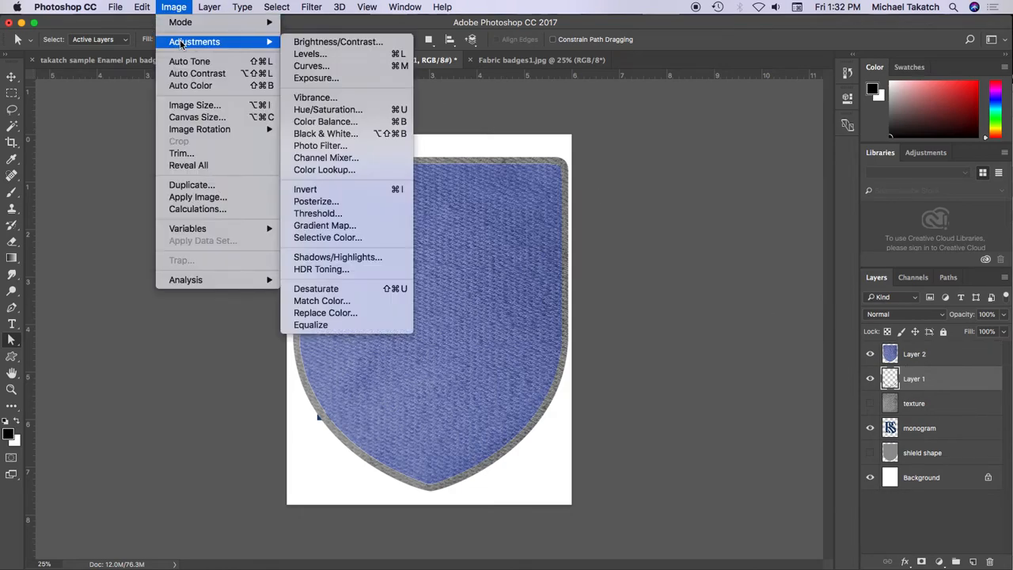
click(327, 108)
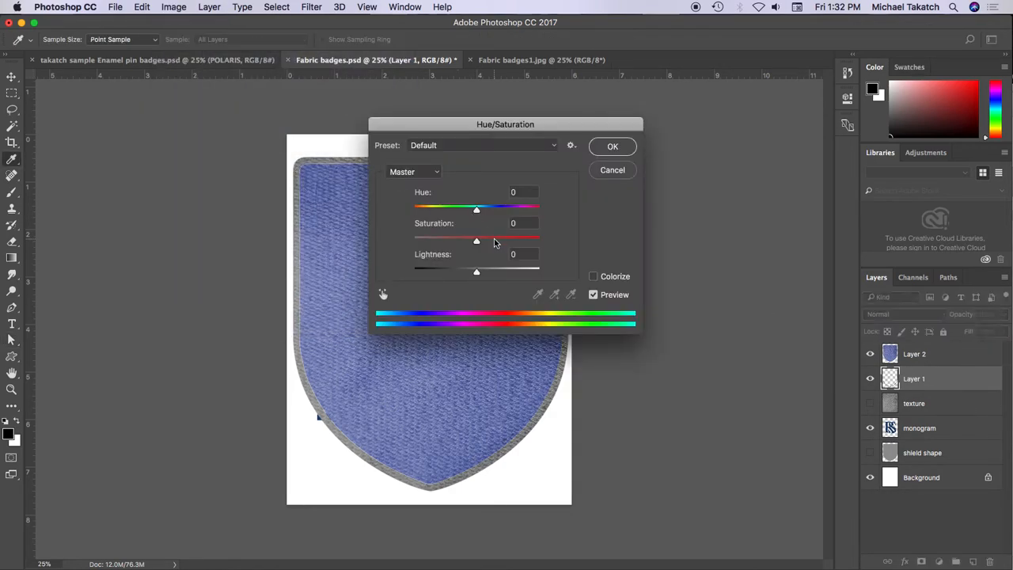
click(421, 209)
click(587, 276)
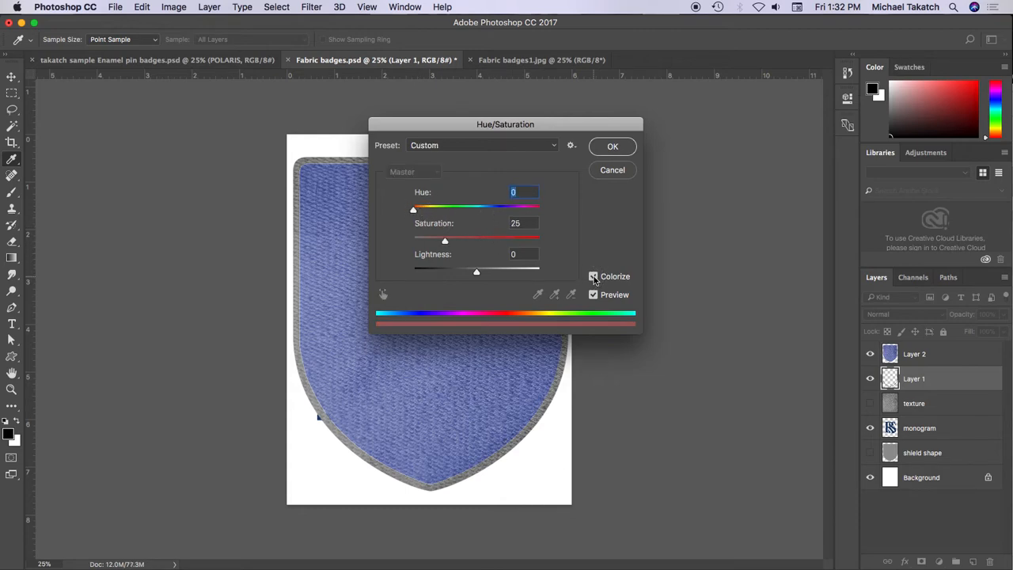
click(455, 242)
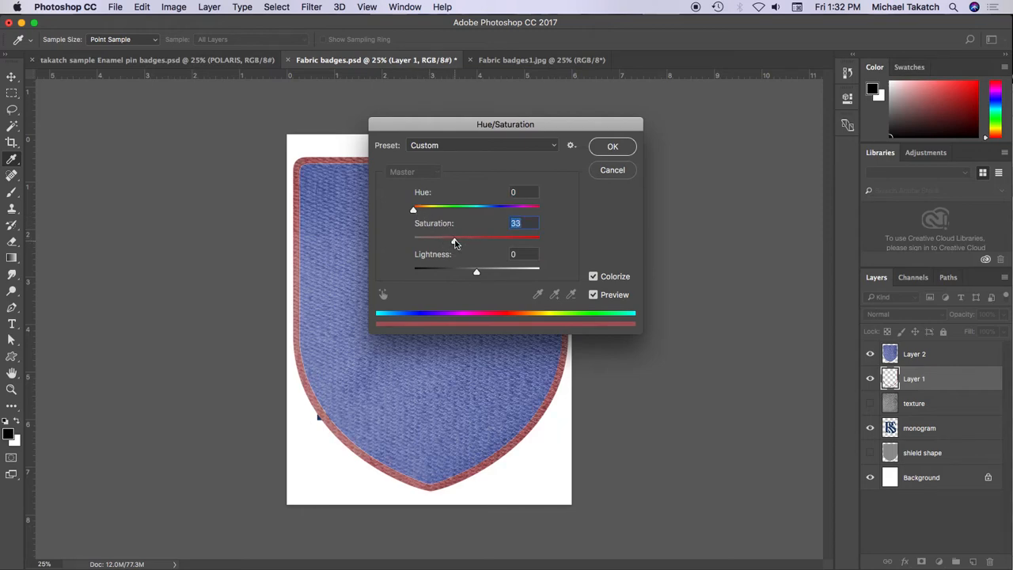
click(614, 147)
key(a)
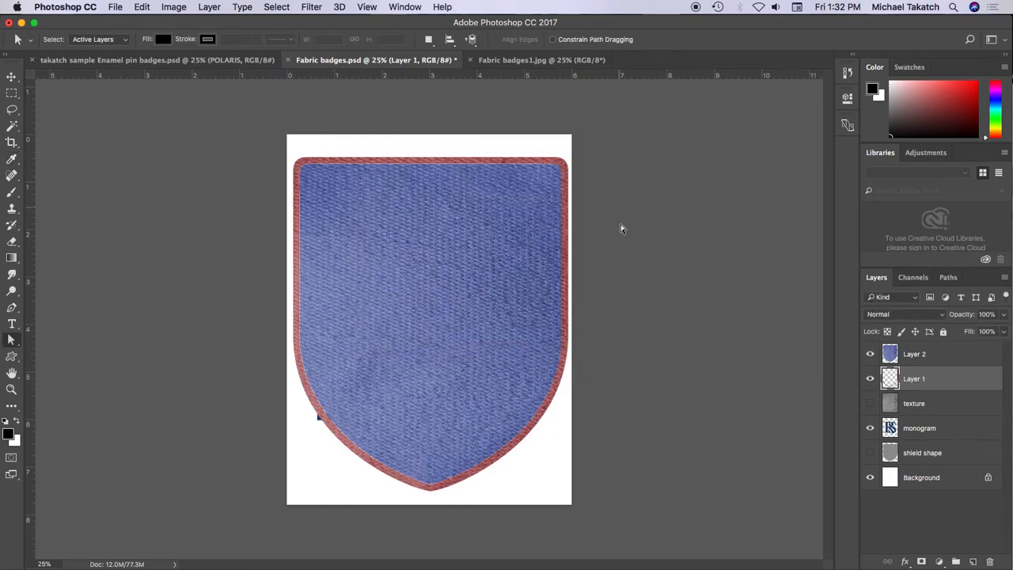
Switch the blue center on Layer 2 and the red border on Layer 1 off and on to inspect each separately
click(871, 356)
click(870, 355)
click(870, 379)
click(870, 379)
click(870, 356)
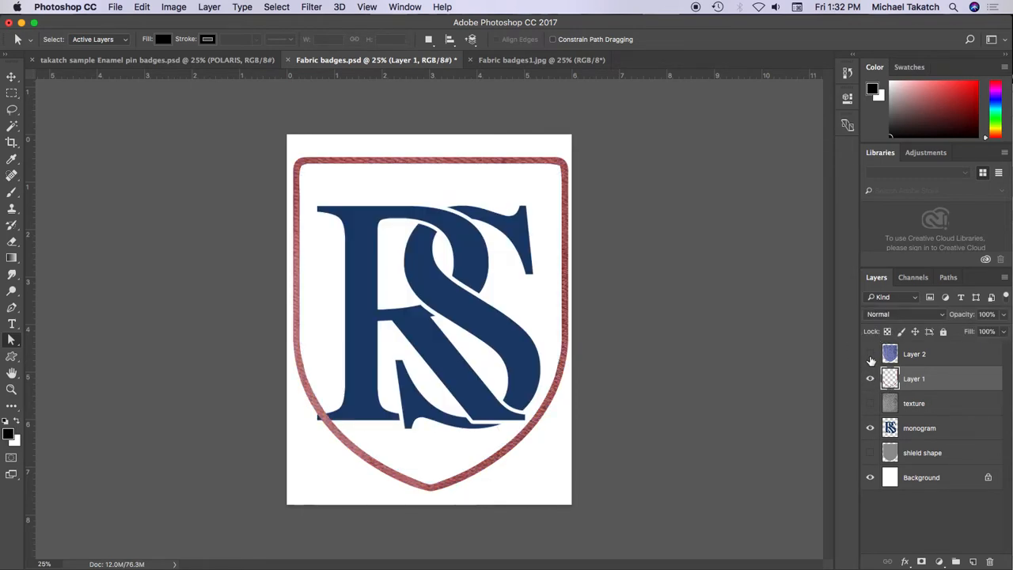
Hide the border on Layer 1, show the blue center and move the monogram layer above Layer 2
click(870, 379)
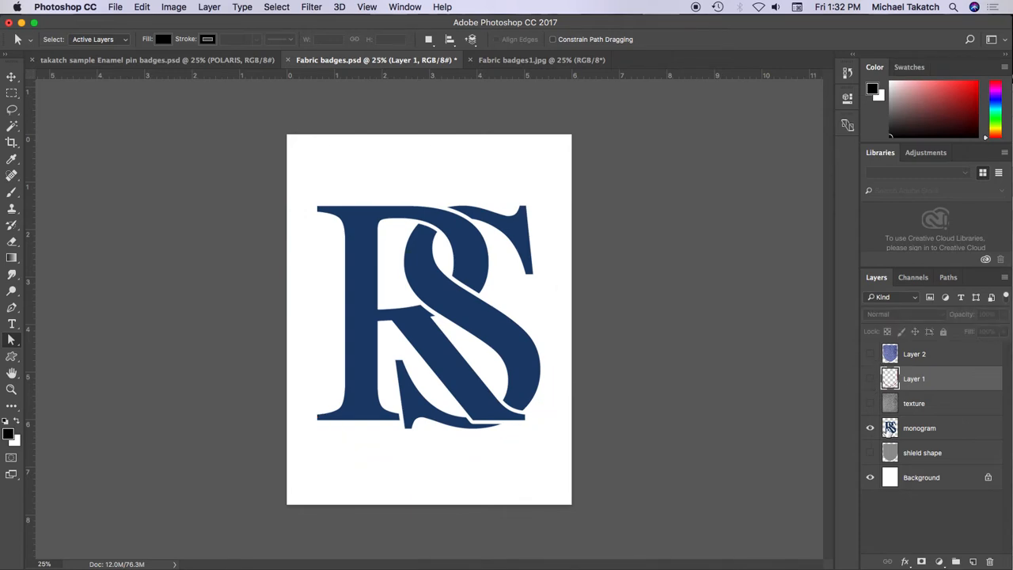
click(871, 355)
drag(958, 430, 956, 350)
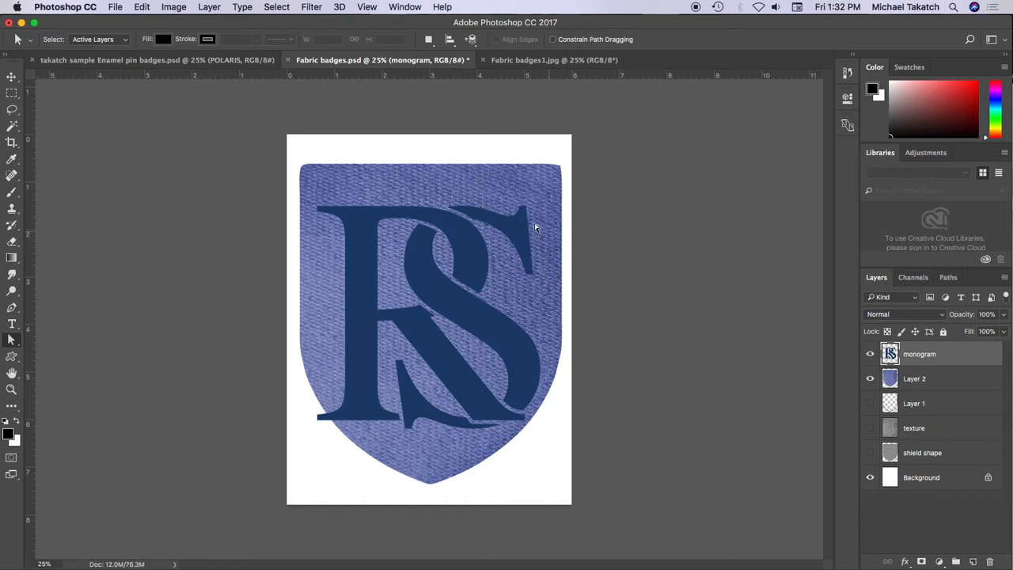
Activate Path 1 and hide the monogram layer and Layer 2 so that only its outlines show on the white background
click(870, 353)
click(949, 278)
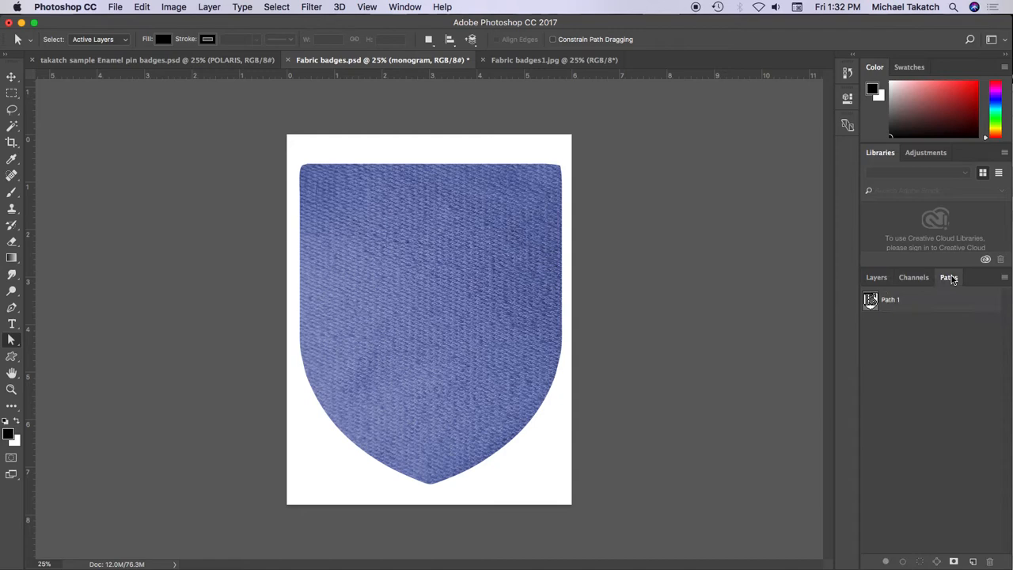
click(904, 303)
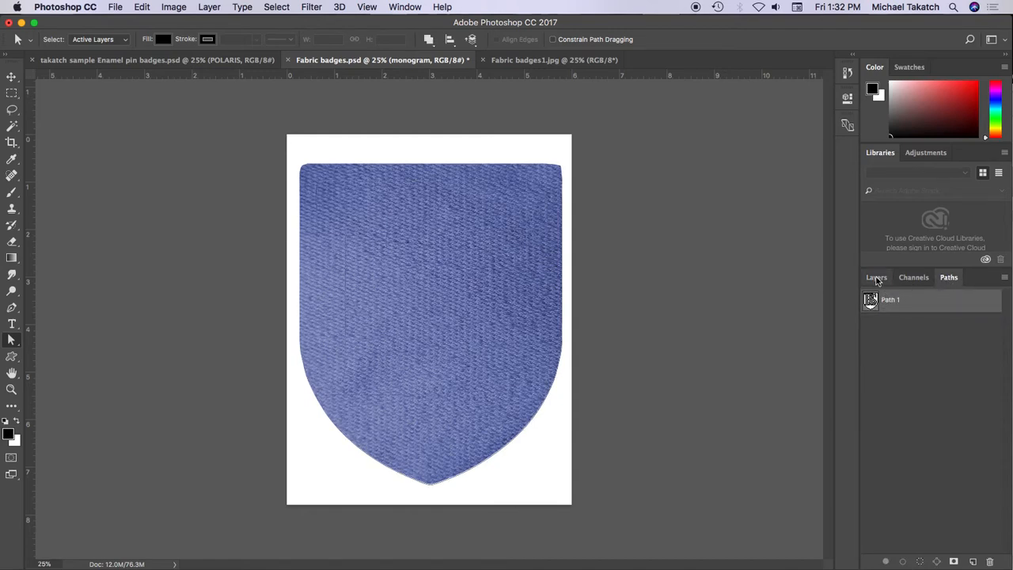
click(876, 277)
click(870, 380)
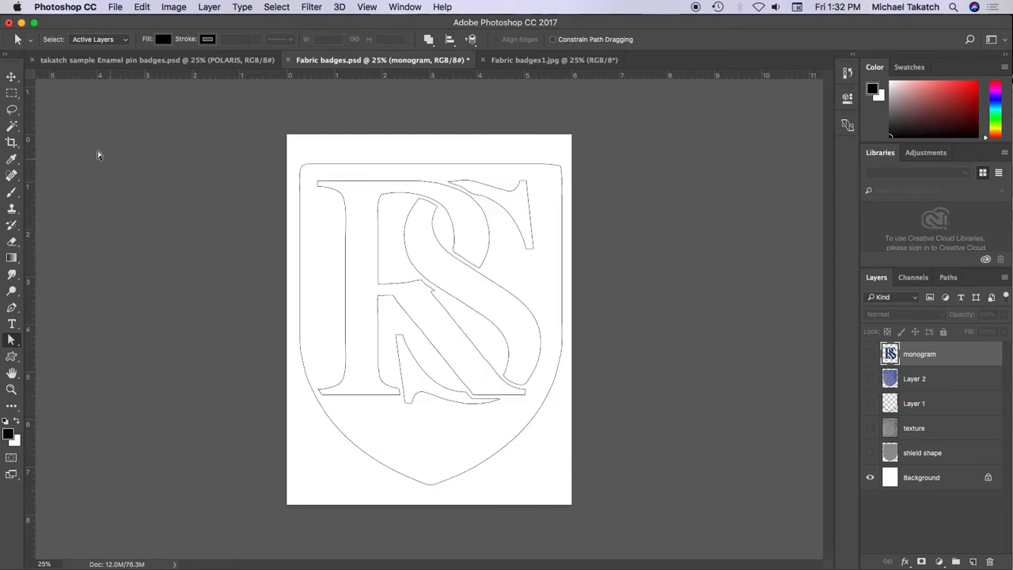
Select all the monogram letter outlines of Path 1, load them as a selection and show Layer 2 again
click(345, 287)
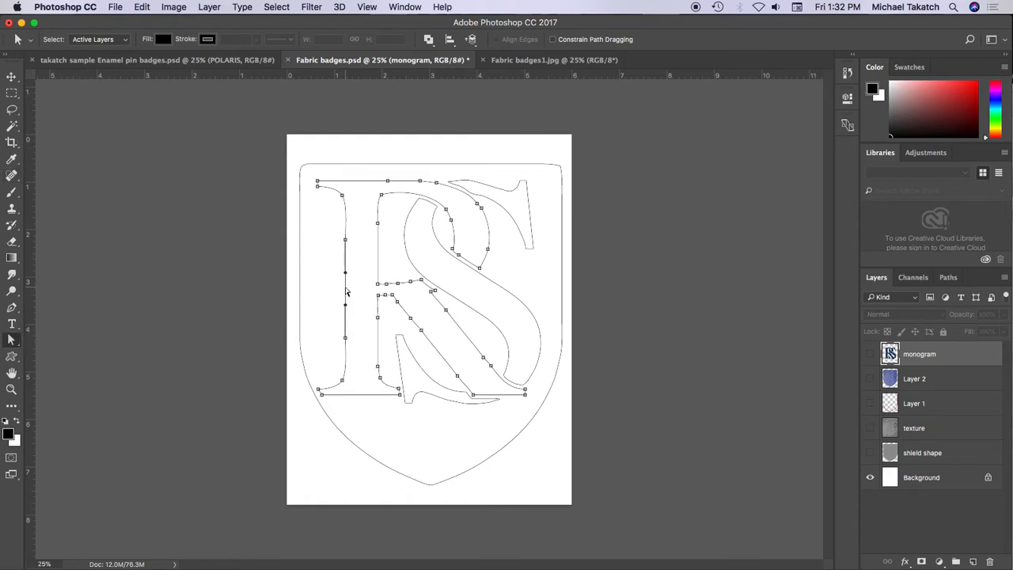
click(486, 281)
click(440, 401)
click(530, 252)
click(947, 278)
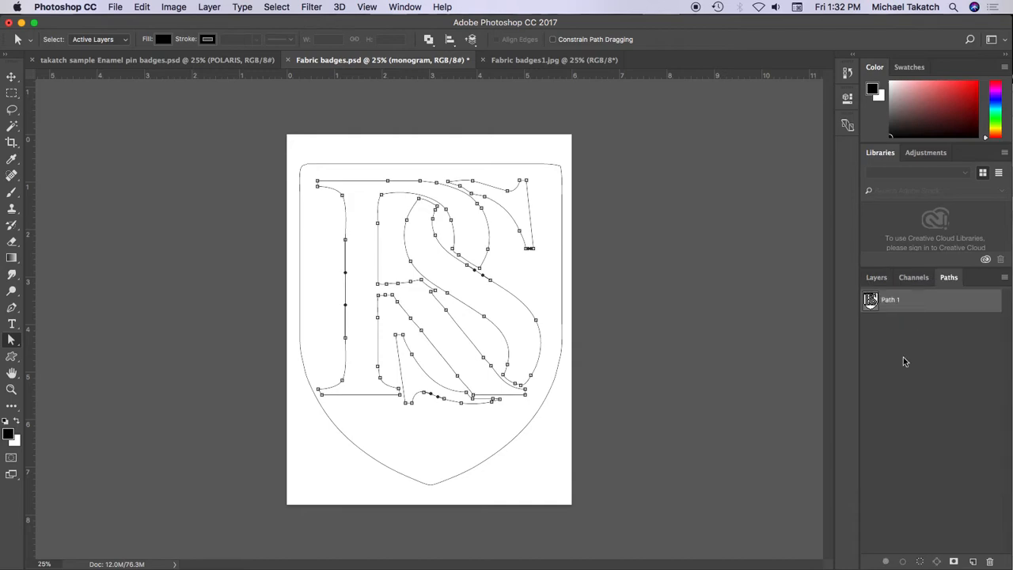
click(921, 561)
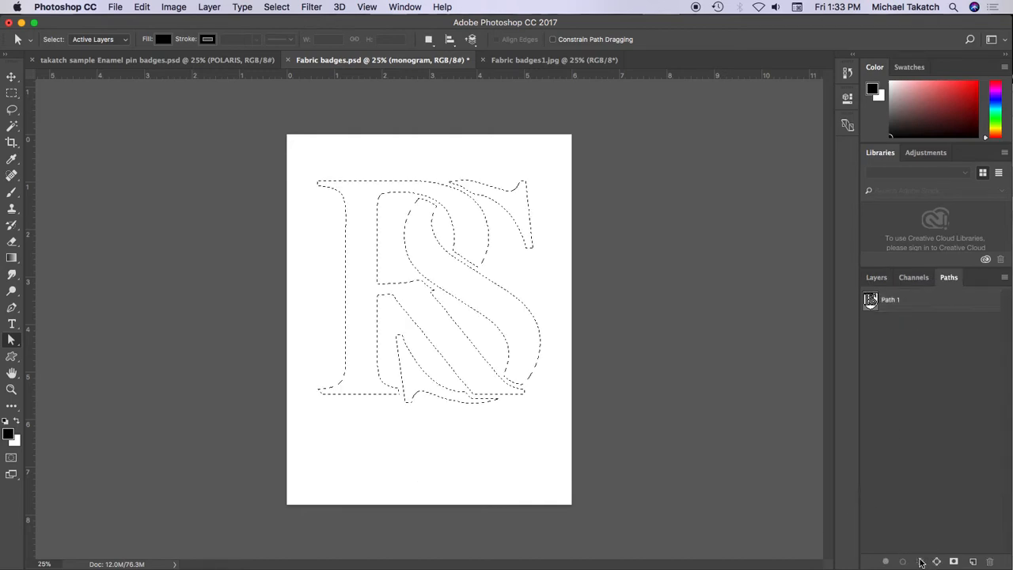
click(876, 278)
click(869, 379)
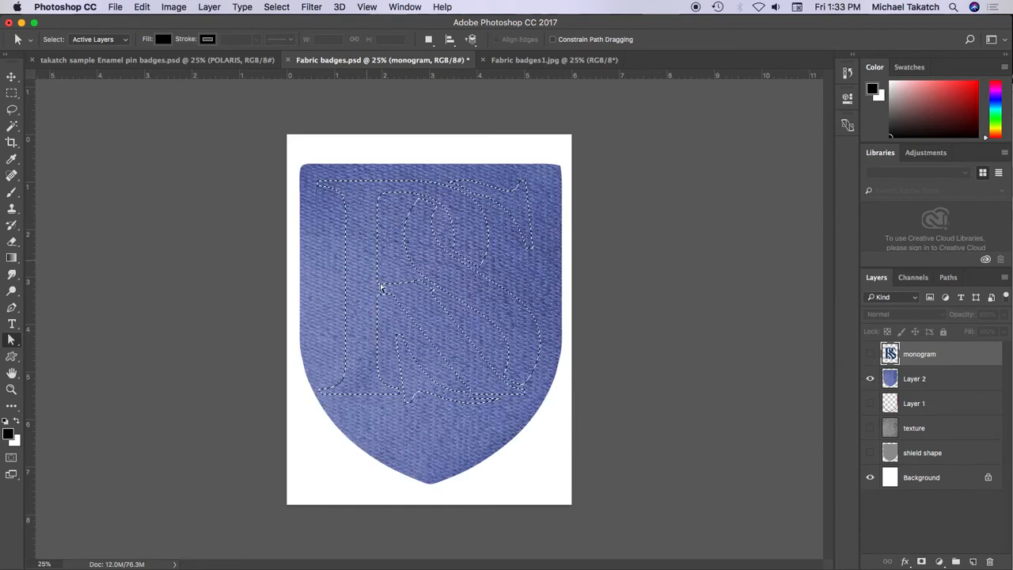
click(210, 8)
mouse_move(336, 24)
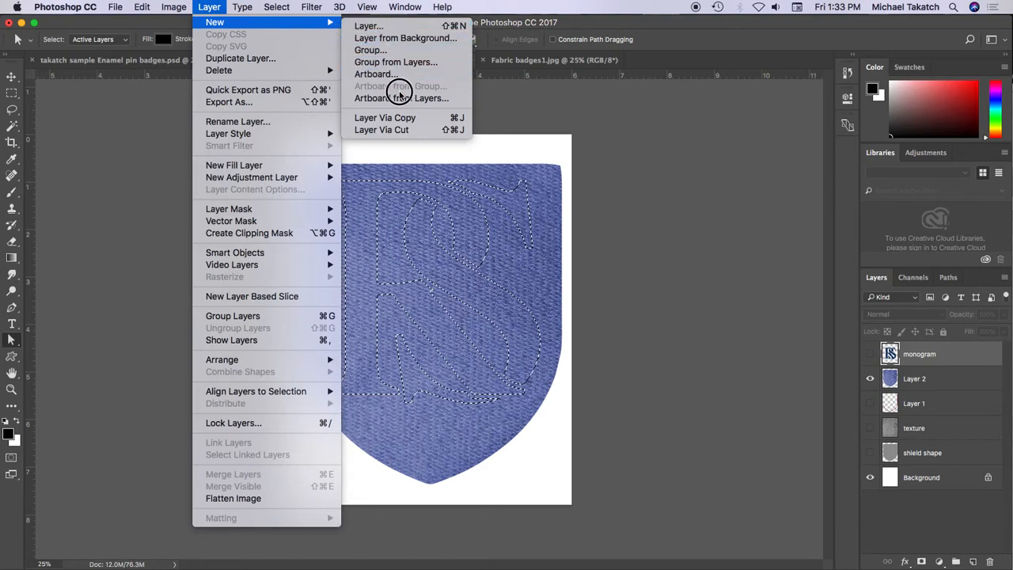
click(414, 130)
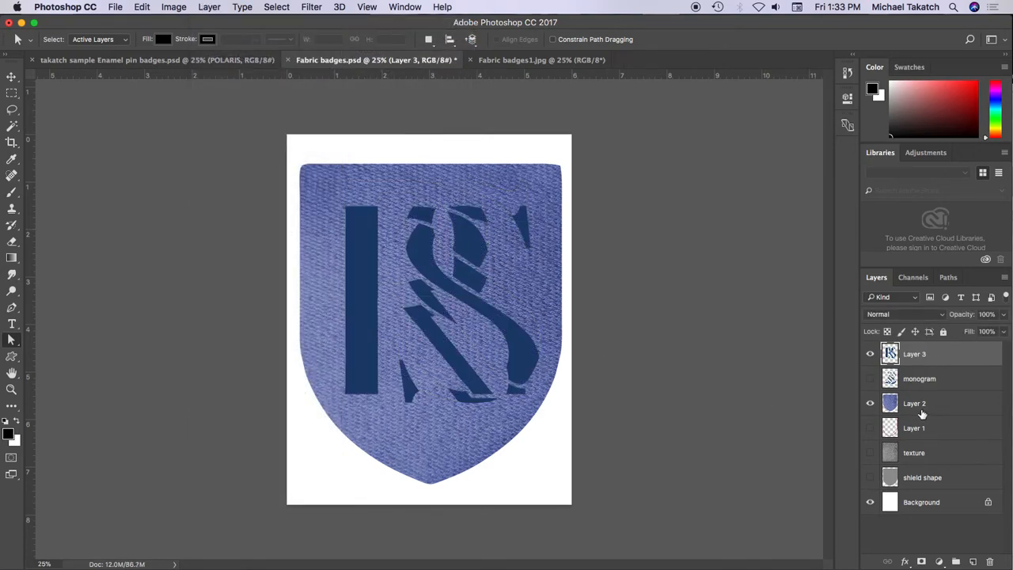
key(ctrl+z)
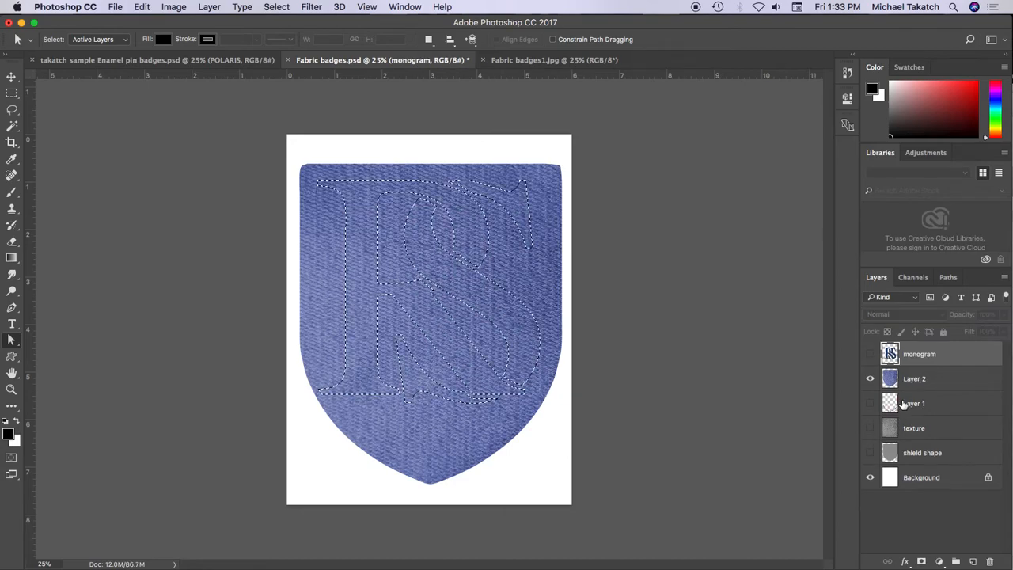
Cut the selected monogram area out of the blue texture on Layer 2 onto a new layer
click(910, 378)
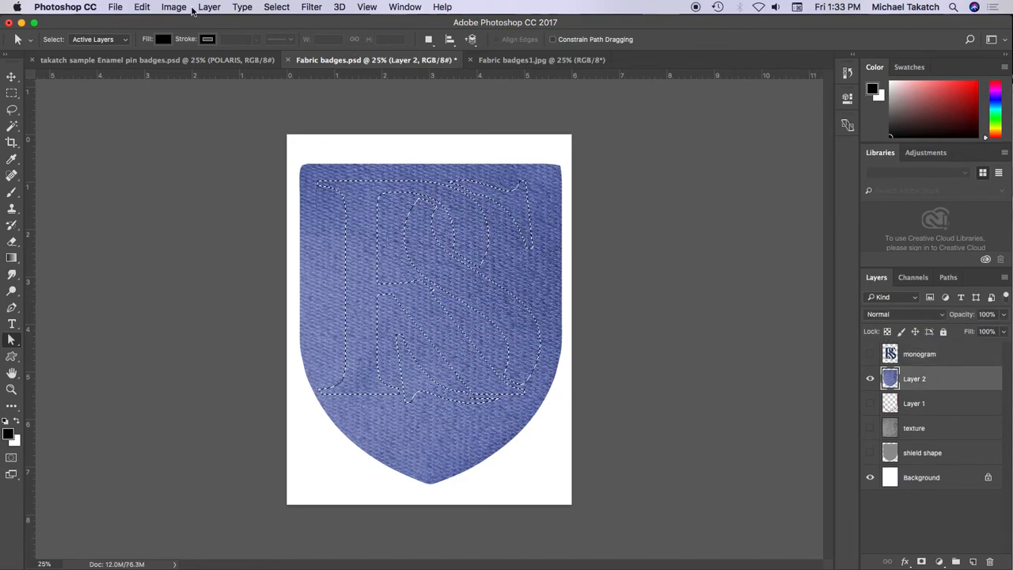
click(174, 7)
mouse_move(182, 23)
mouse_move(209, 9)
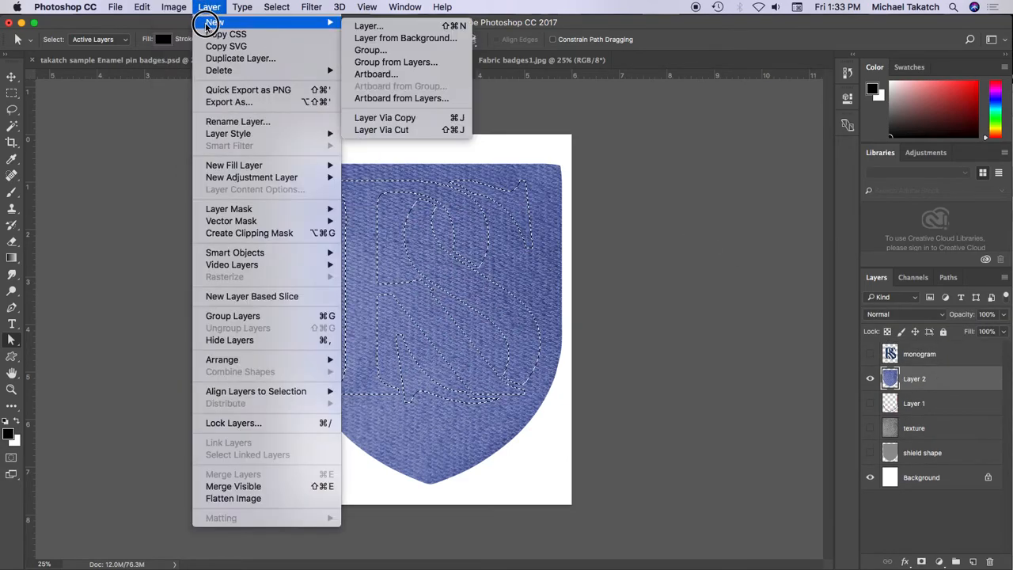
click(415, 131)
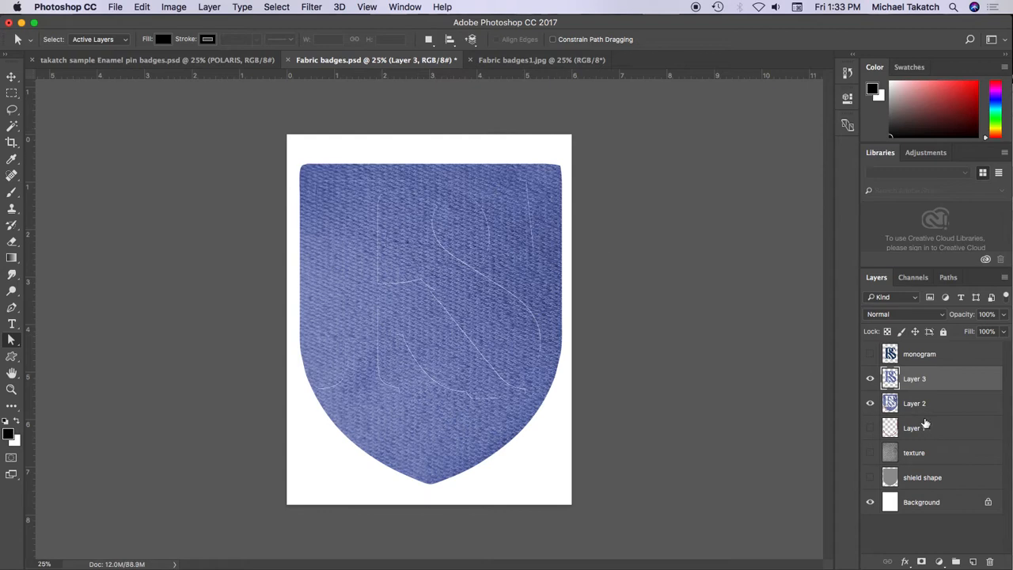
Check the cut-out monogram on its own, then show Layers 1, 2 and 3 together
click(871, 404)
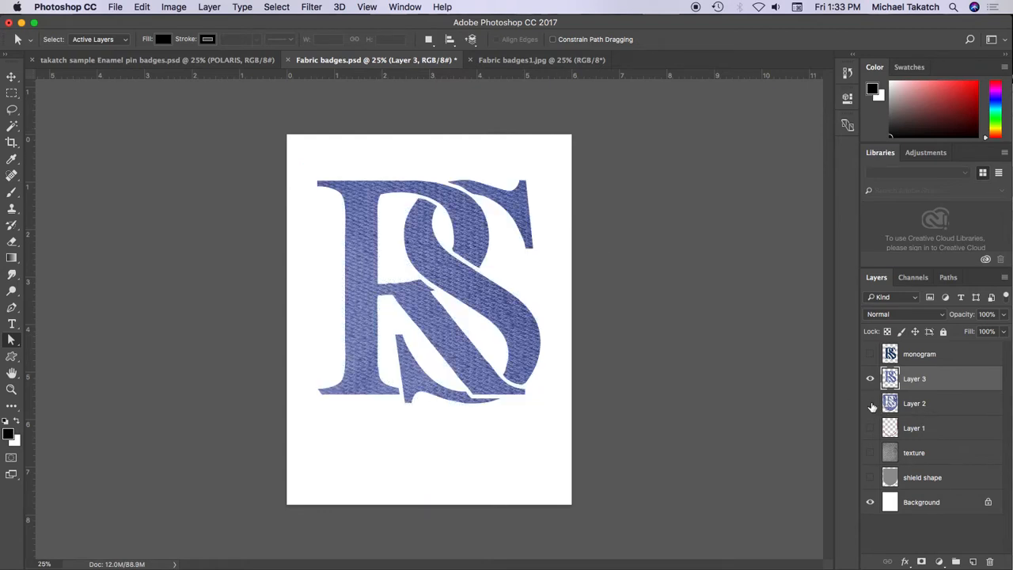
click(870, 379)
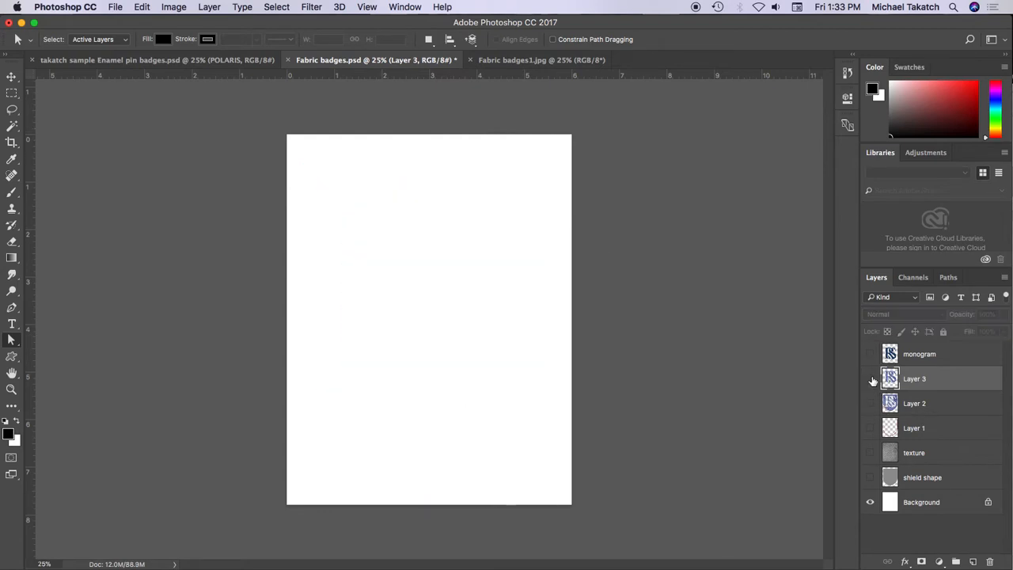
click(870, 428)
click(870, 403)
click(870, 379)
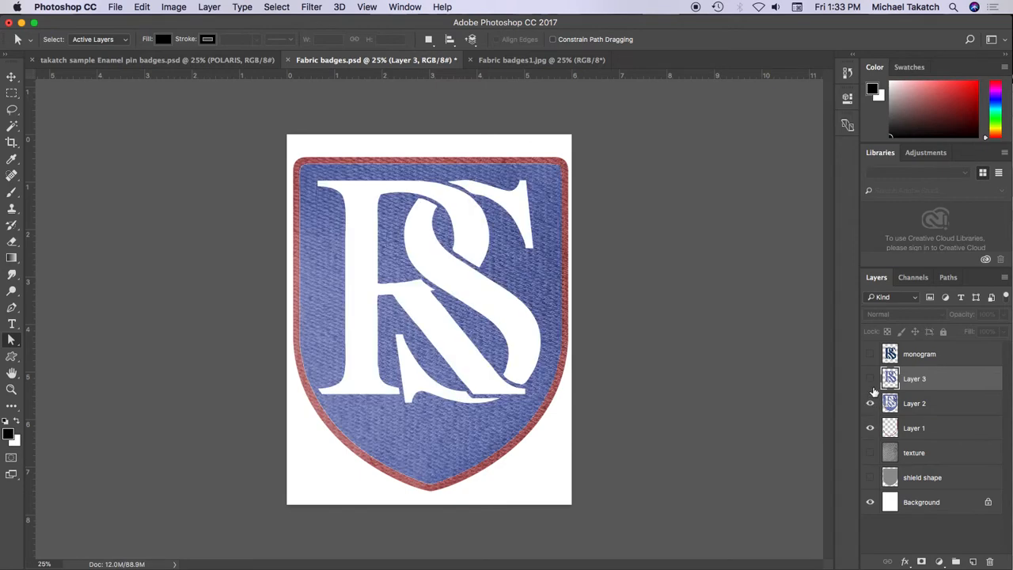
Colorize the monogram texture on Layer 3 red using Hue/Saturation with hue 0 and saturation 39
click(955, 380)
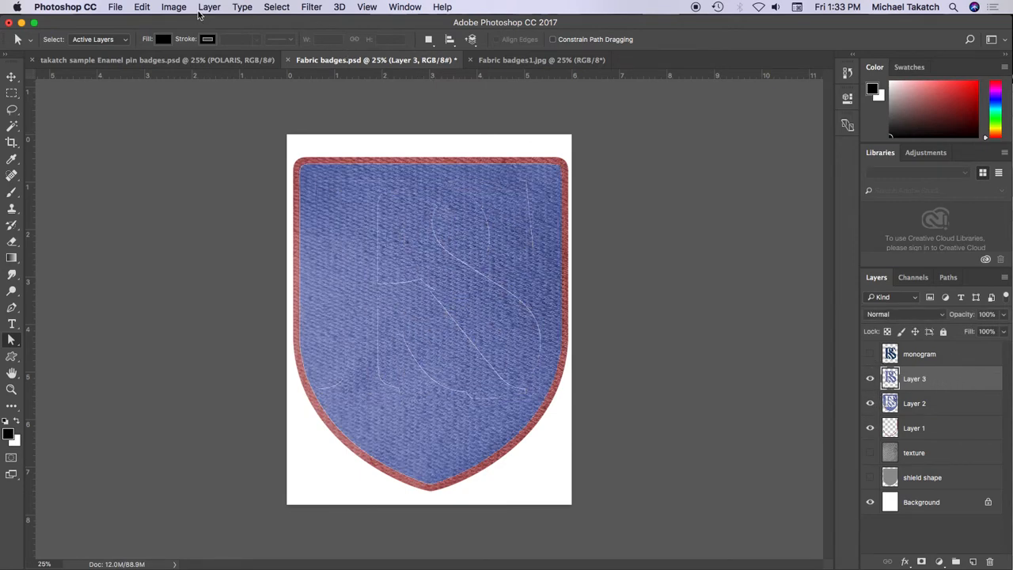
click(174, 8)
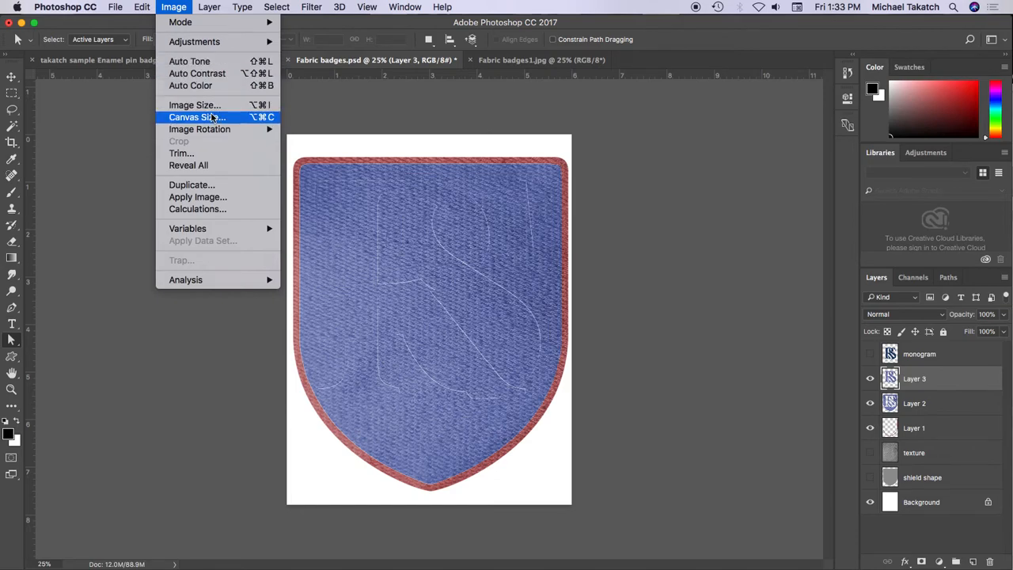
mouse_move(221, 46)
click(326, 112)
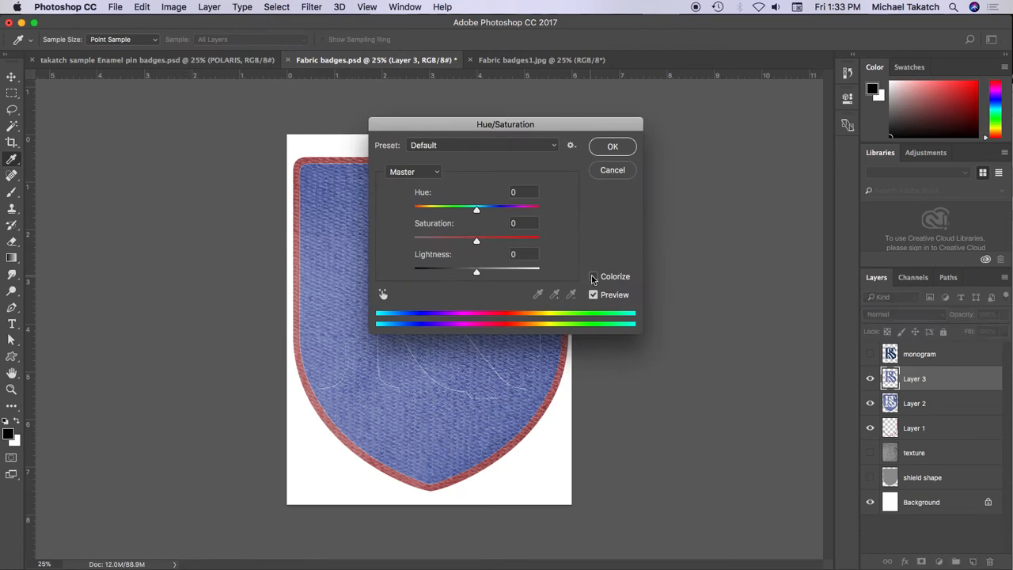
click(593, 277)
click(454, 242)
drag(454, 243, 463, 242)
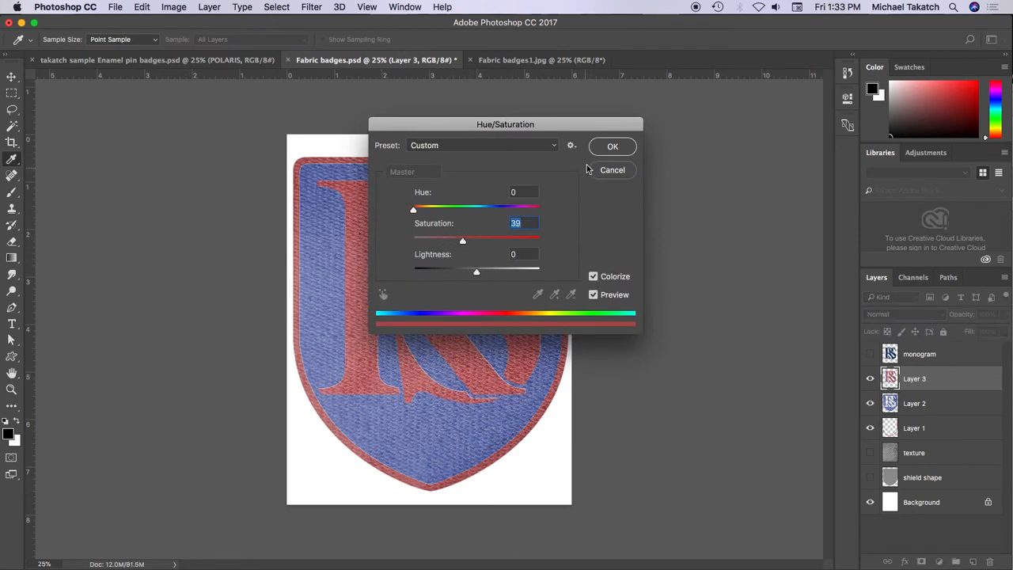
click(622, 147)
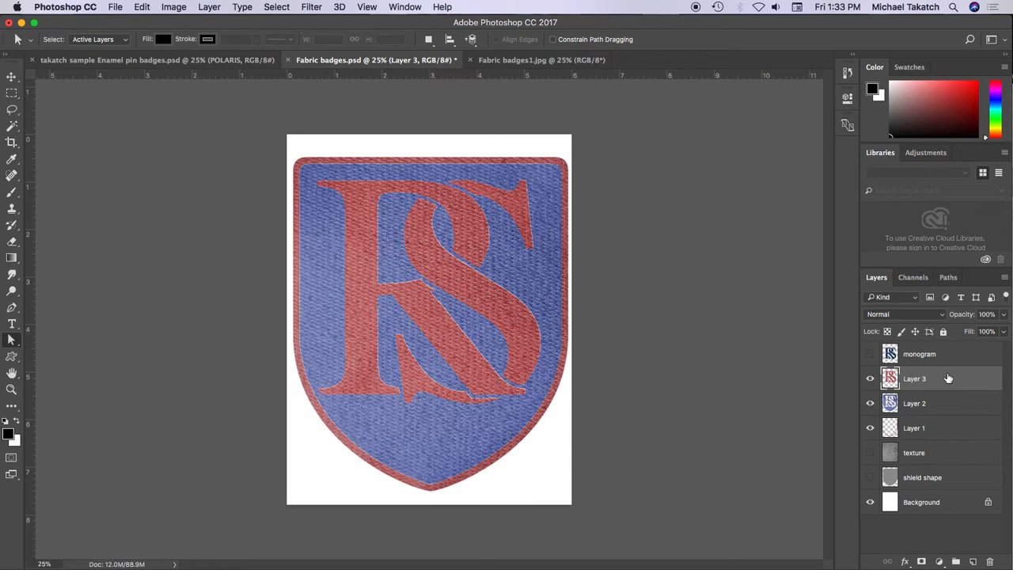
Add a Bevel & Emboss effect to Layer 3 with the Pillow Emboss style and Chisel Hard technique
double_click(948, 378)
click(571, 269)
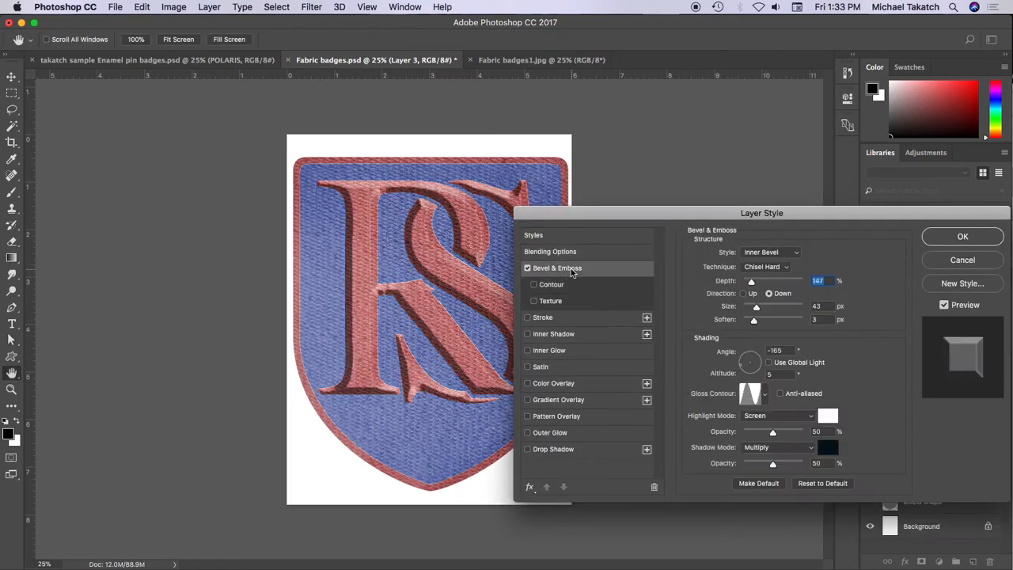
click(786, 268)
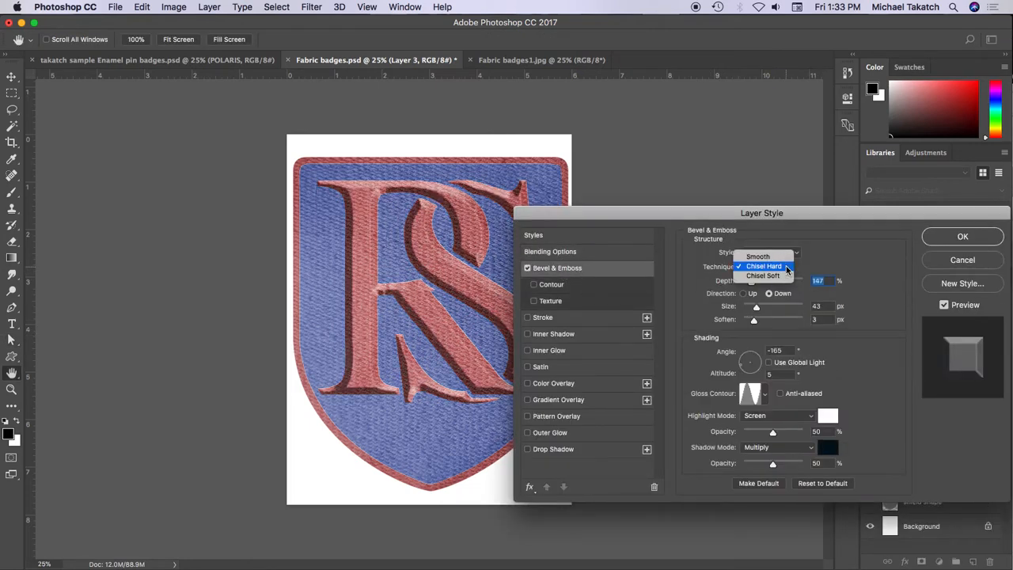
click(786, 266)
click(782, 252)
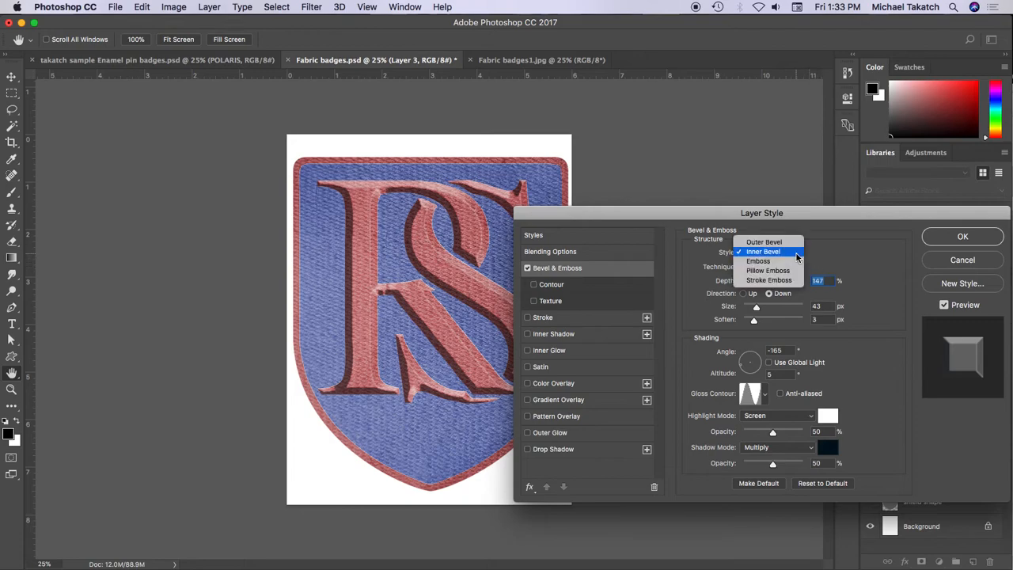
click(769, 270)
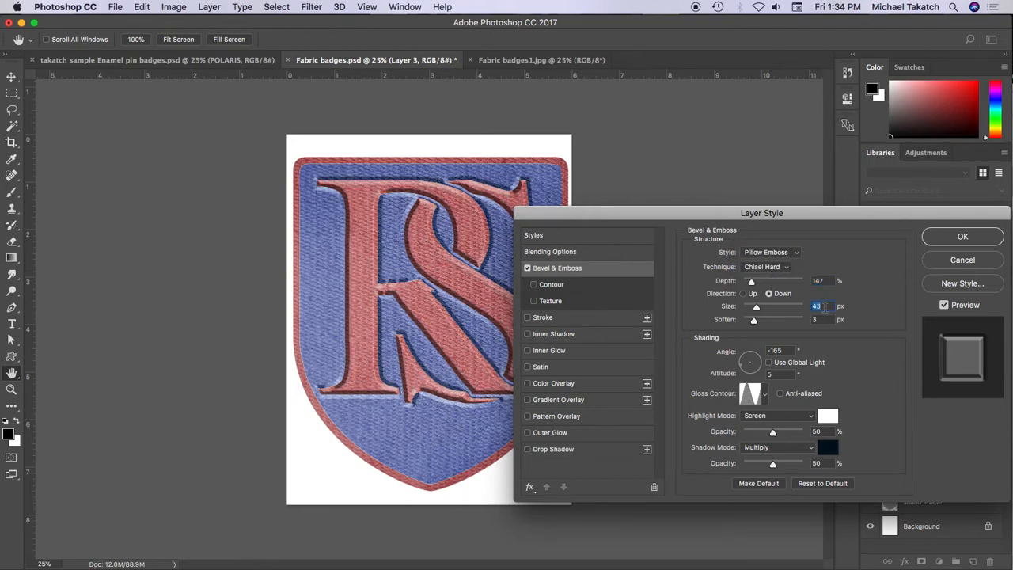
Reduce the Bevel & Emboss size to 9 px and apply the layer style to the monogram
key(Down)
key(Down)
key(Down)
key(Down)
key(Down)
key(Down)
key(Down)
key(Down)
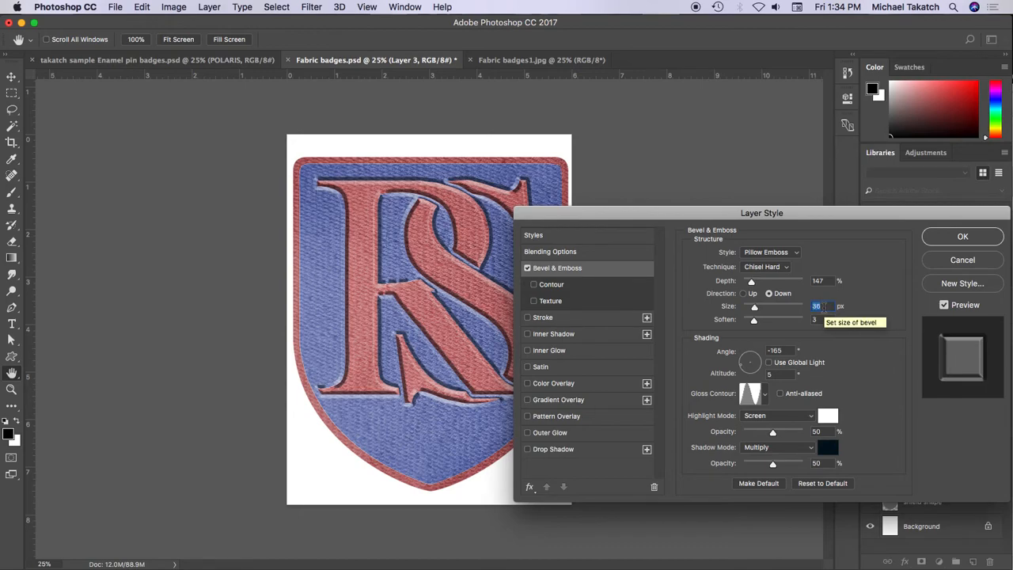
drag(756, 307, 754, 309)
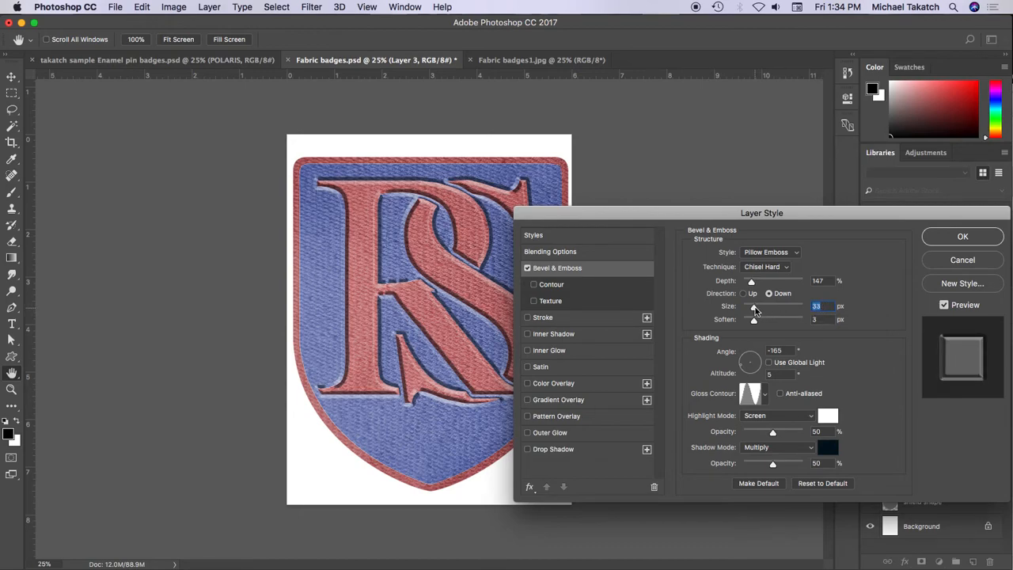
key(Down)
key(Down)
key(Down)
key(Down)
key(Down)
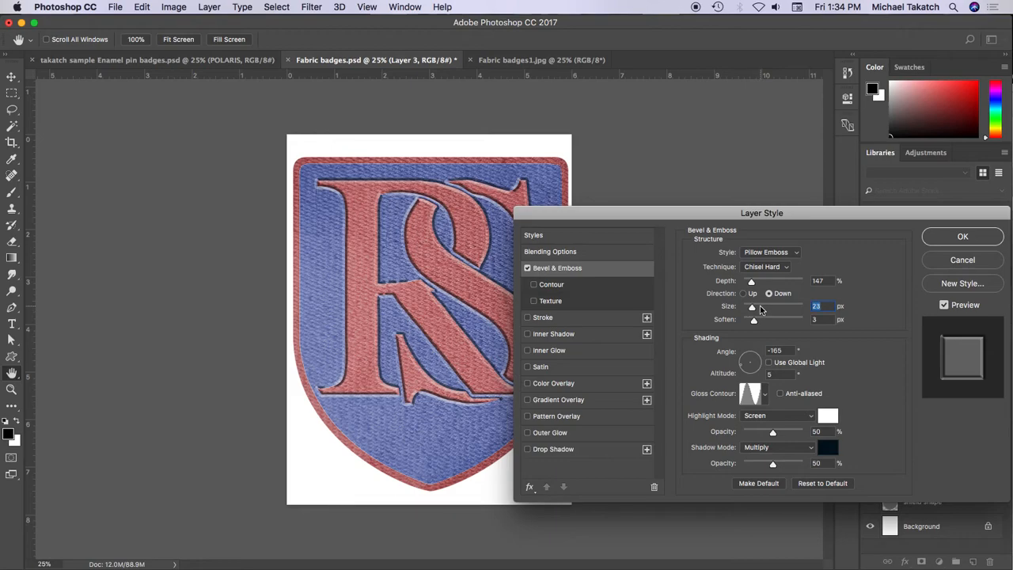
key(Down)
key(Down)
key(Down)
key(Down)
key(Down)
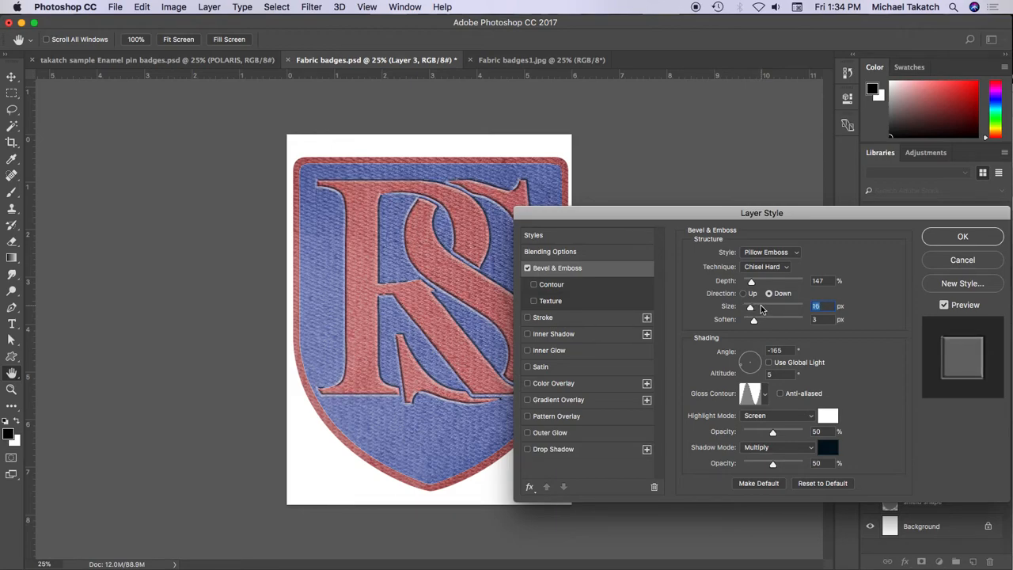
key(Down)
key(Down)
key(Down)
key(Down)
key(Down)
key(Down)
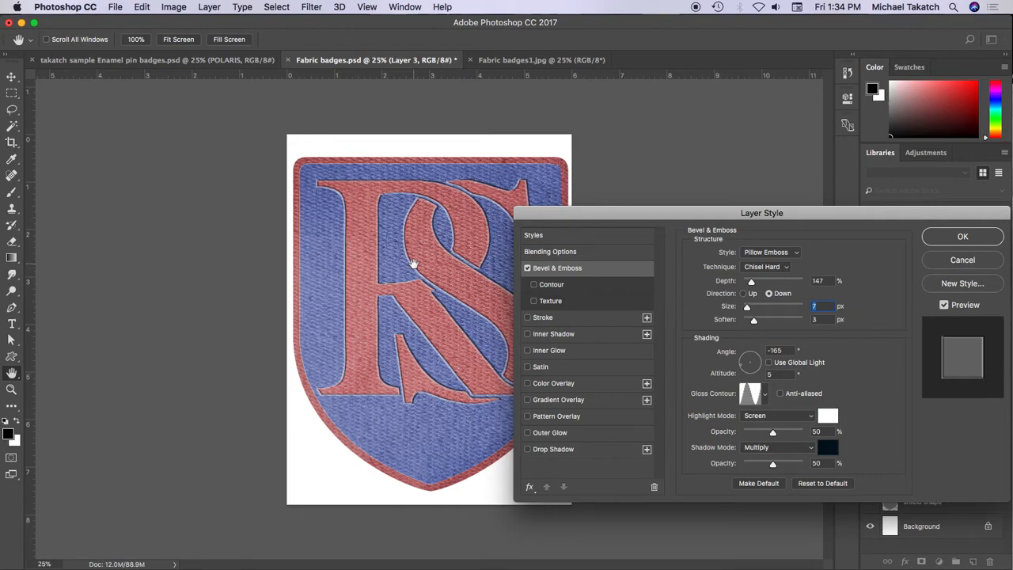
key(Up)
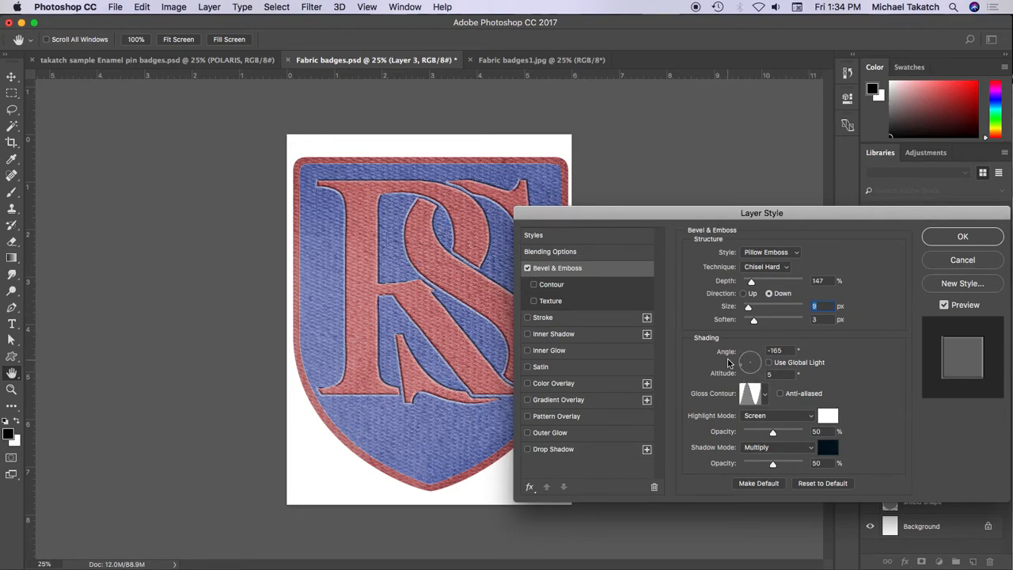
click(942, 239)
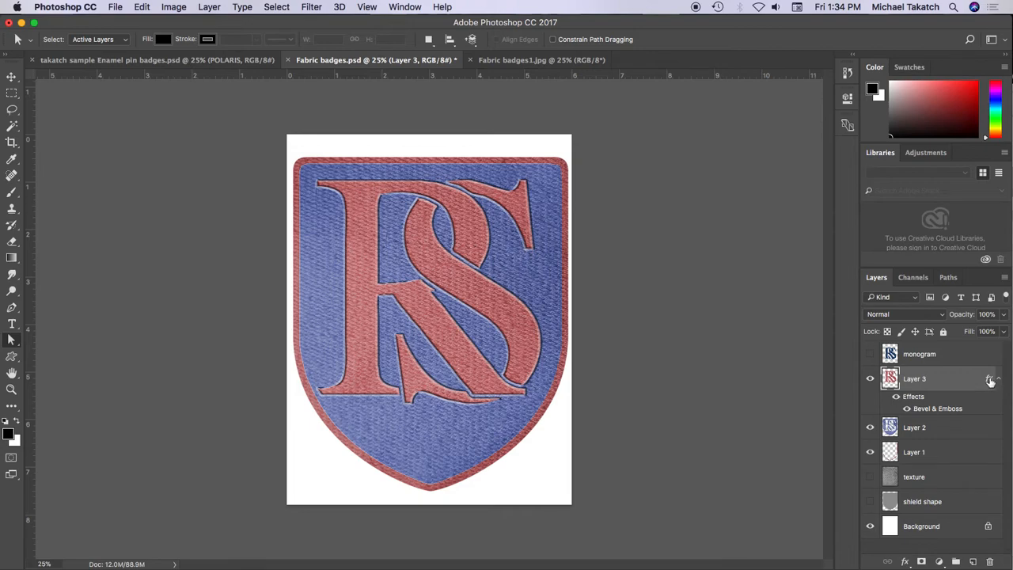
Copy Layer 3's Bevel & Emboss effect to Layers 2 and 1, and add a new layer named stitch above Layer 3
drag(989, 381, 970, 480)
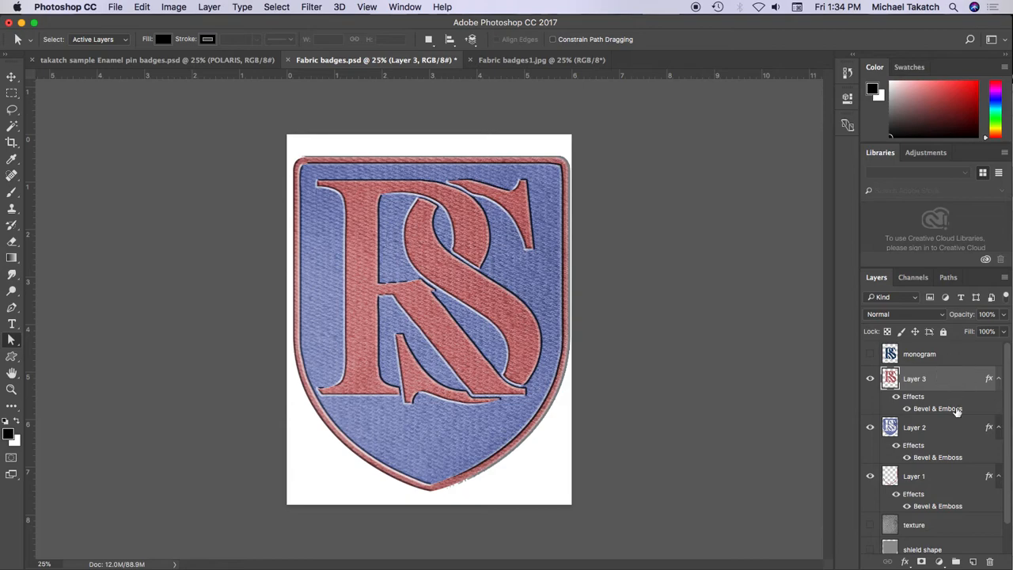
click(973, 561)
double_click(916, 378)
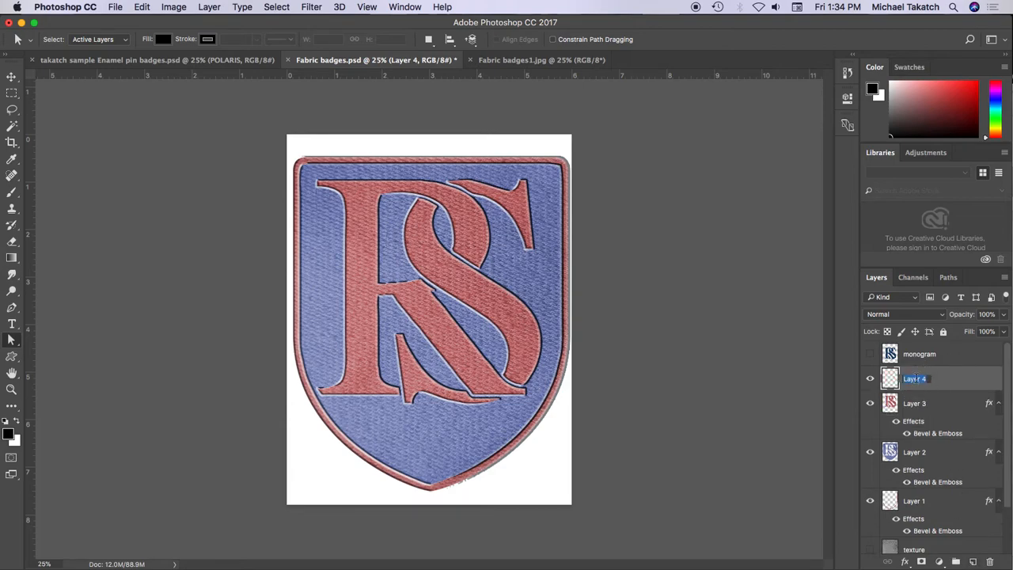
text(st)
key(Return)
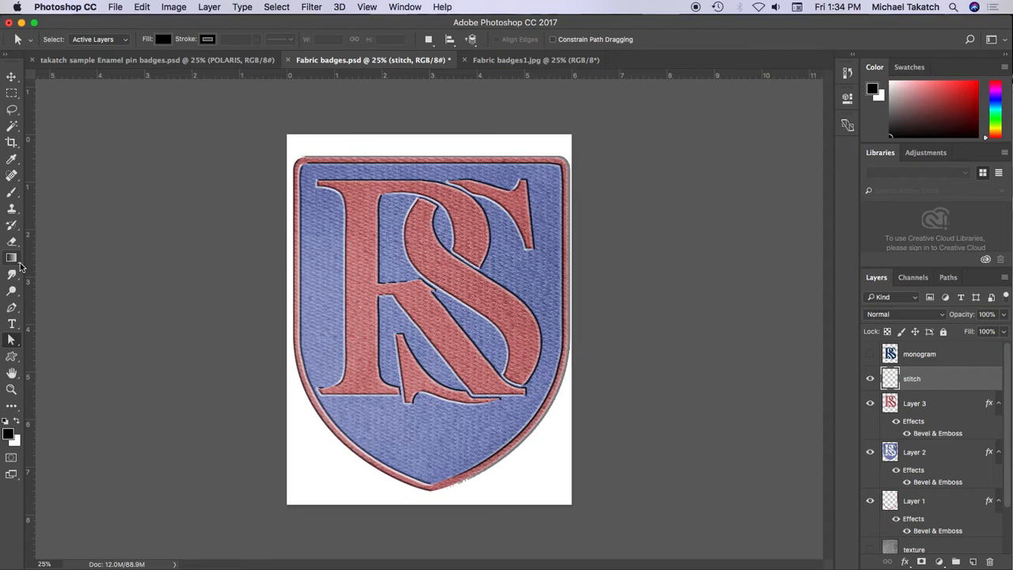
Set the Brush tool's tip roundness to 12% in the brush settings, and undo the test stroke on the white background
key(b)
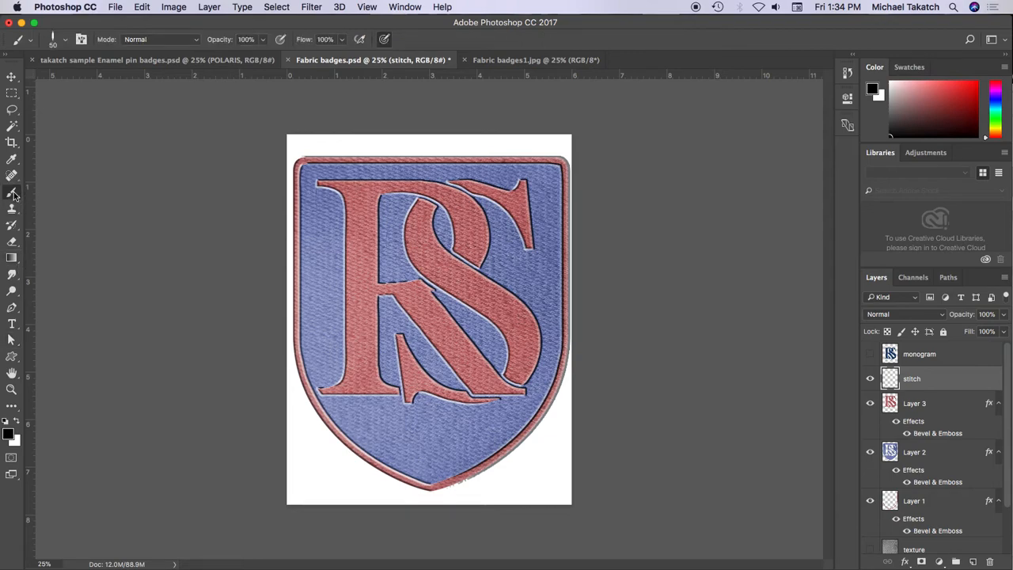
click(81, 40)
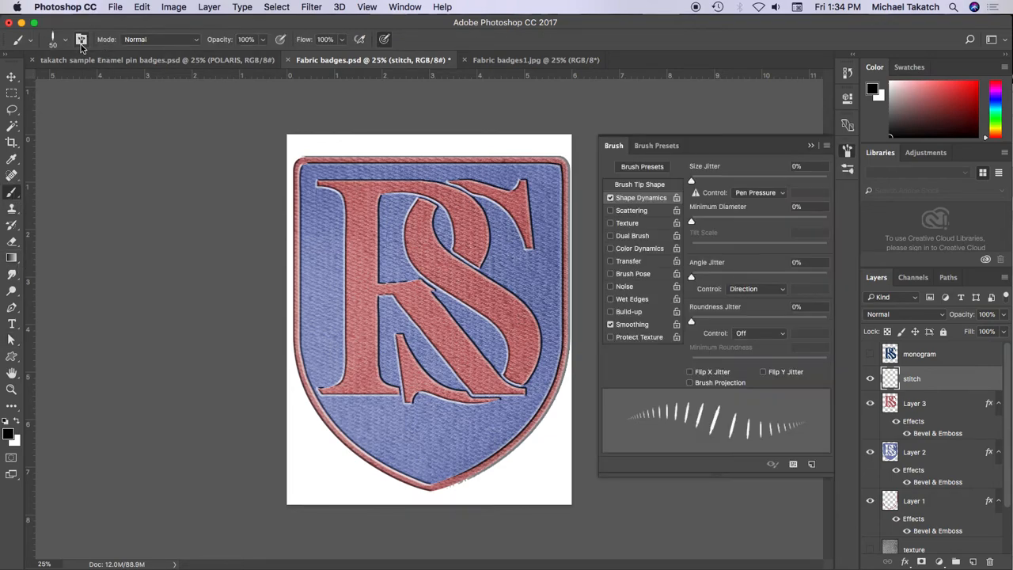
mouse_move(708, 144)
mouse_down()
mouse_move(307, 118)
mouse_move(162, 121)
mouse_move(172, 117)
mouse_up()
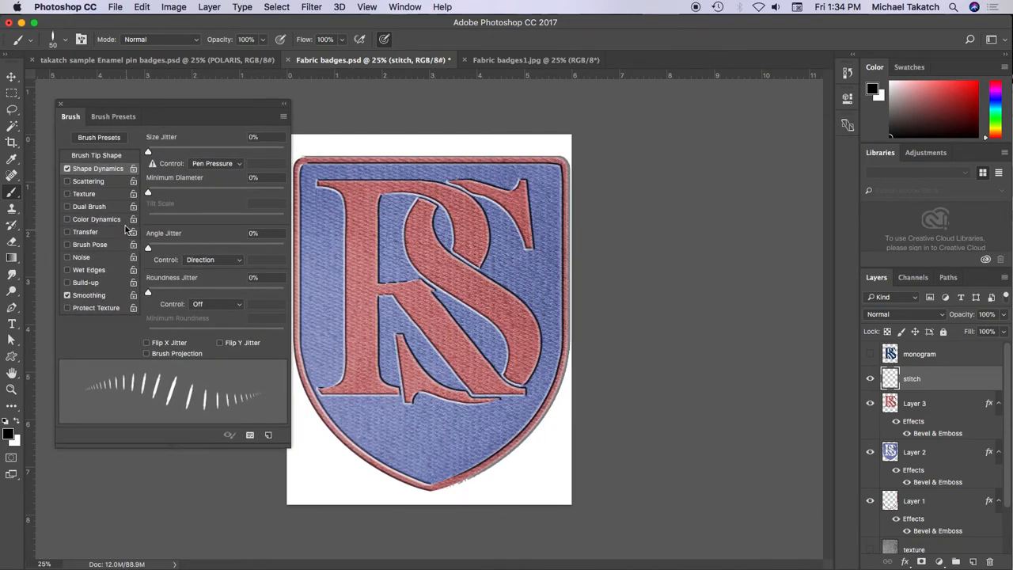
click(110, 157)
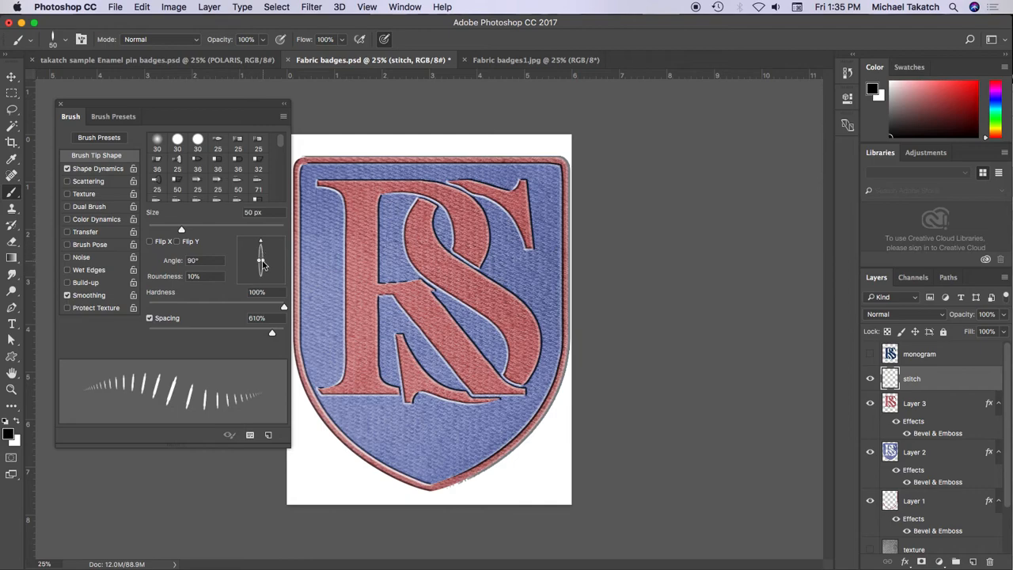
mouse_move(263, 263)
mouse_down()
mouse_move(275, 262)
mouse_move(262, 261)
mouse_up()
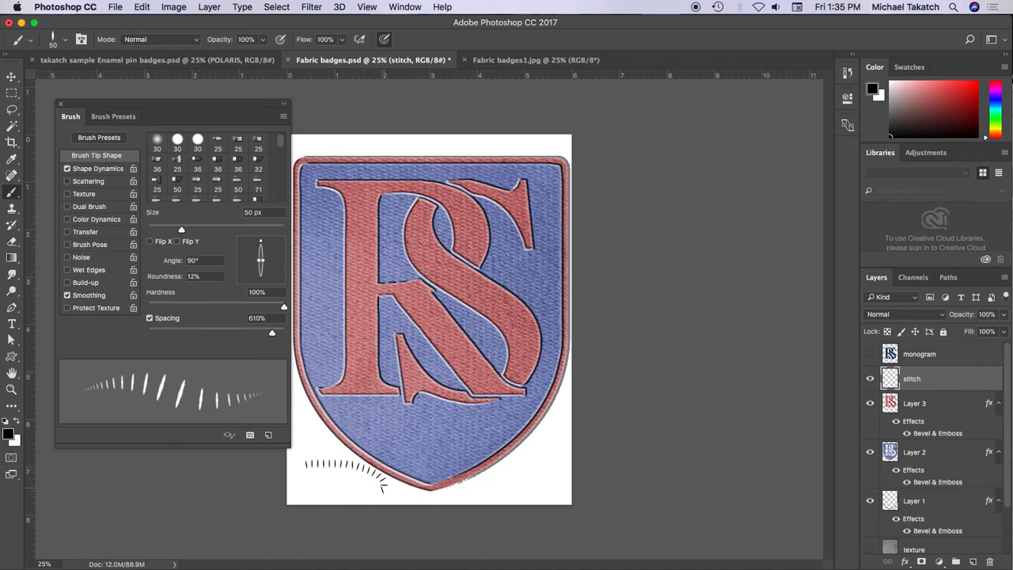
key(super+z)
Choose Direction as the brush's angle control in Shape Dynamics, and undo the test stroke below the shield
click(114, 171)
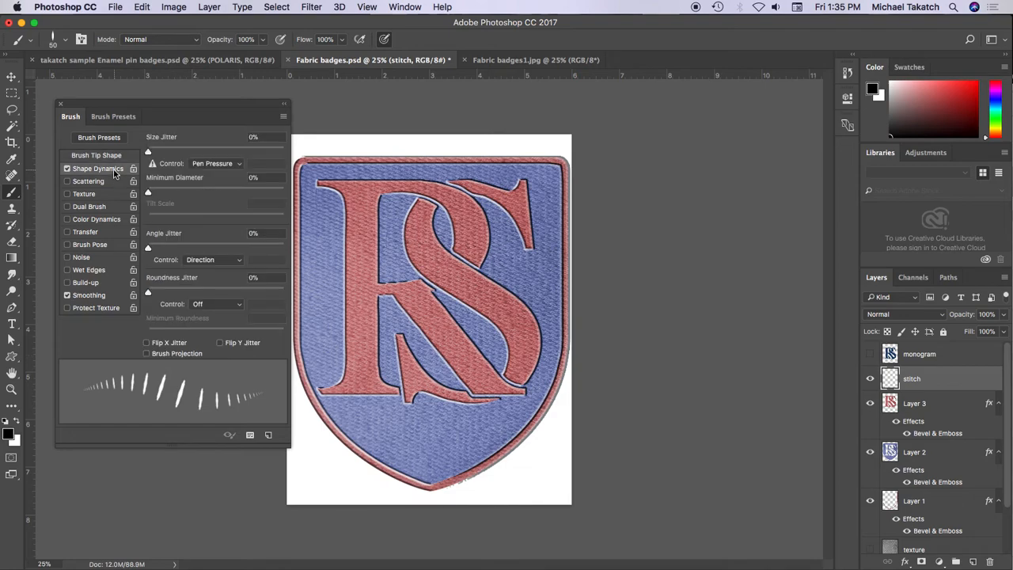
click(237, 260)
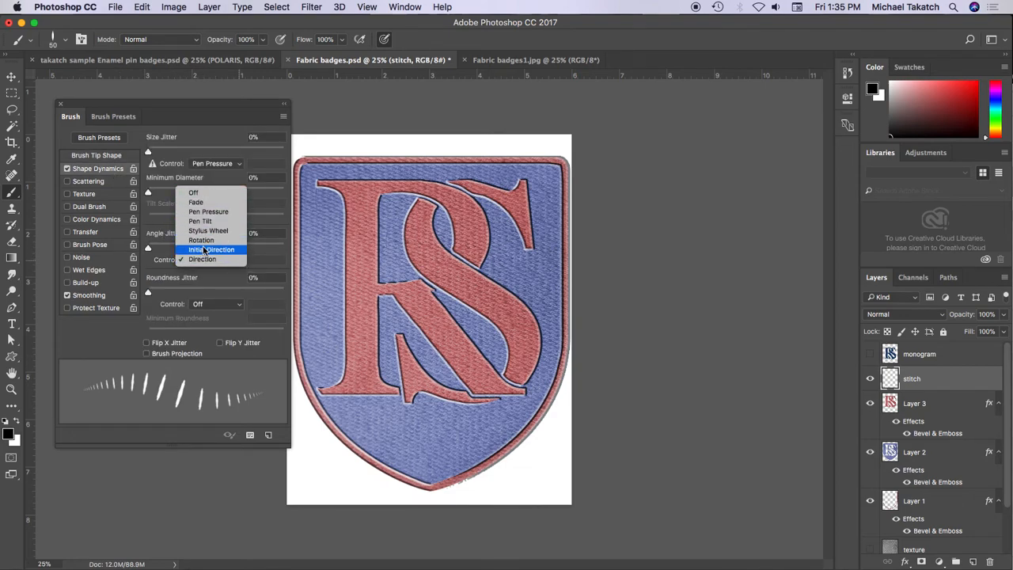
click(212, 260)
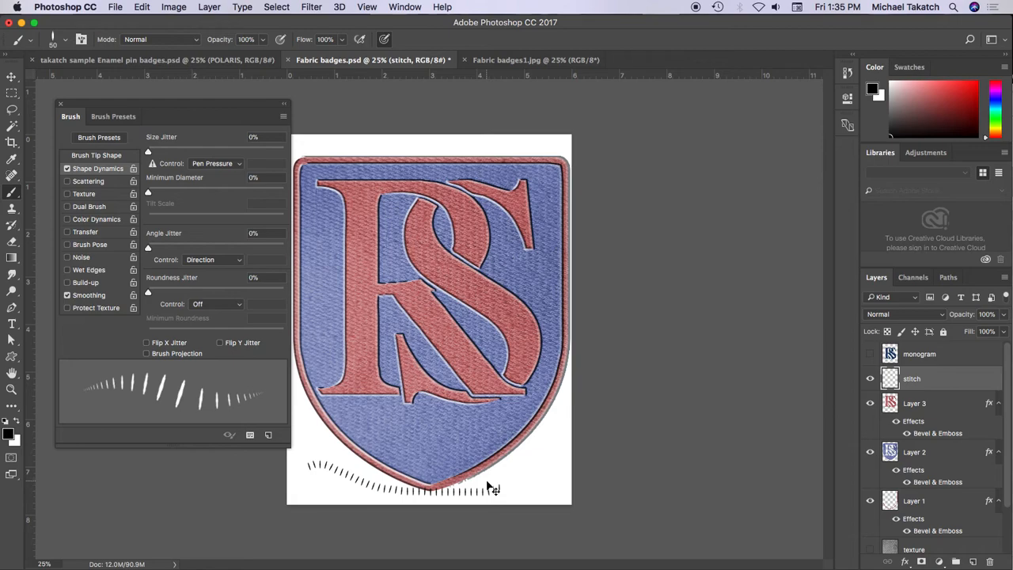
key(super+z)
Enlarge the stitch brush to 60 px while testing strokes beside the shield, and undo the test strokes
key(bracketright)
key(bracketright)
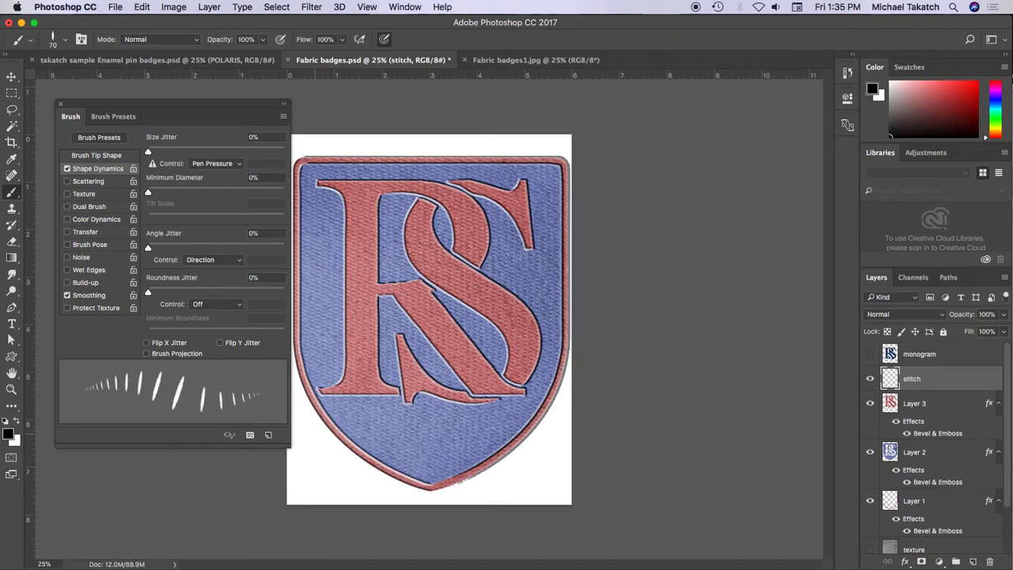
drag(306, 440, 370, 463)
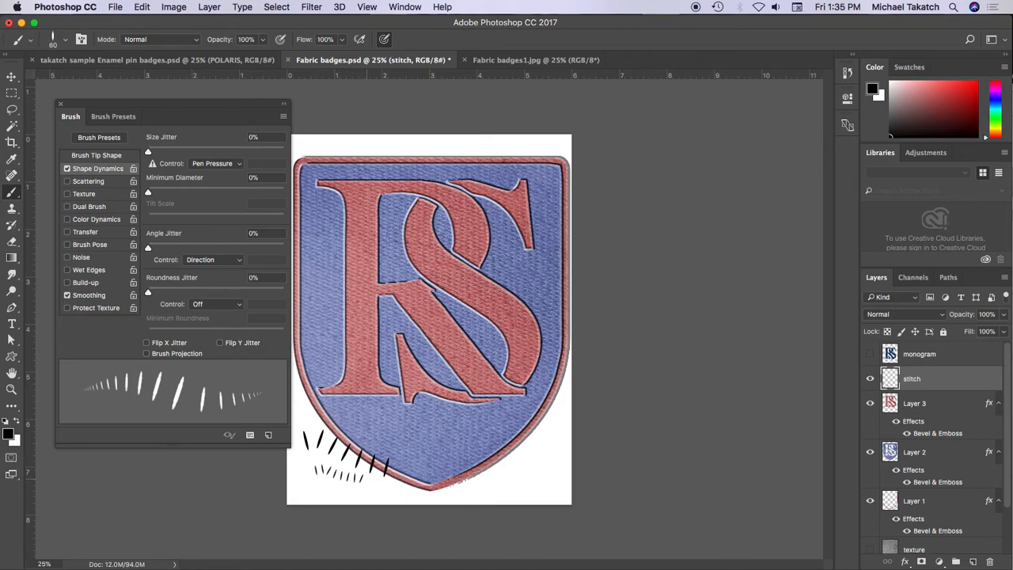
key(super+z)
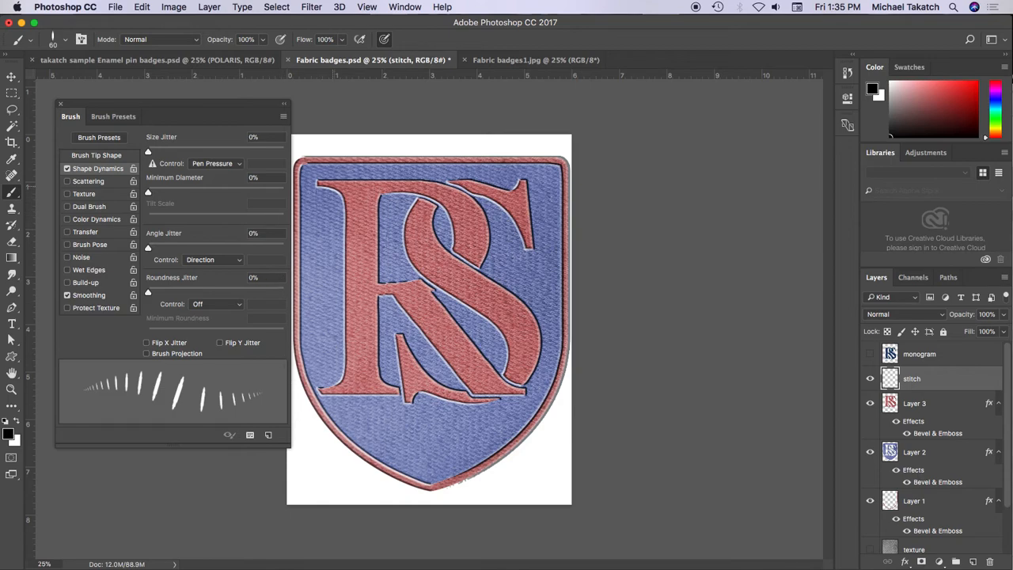
Set the foreground color to a pale pink and activate Path 1
click(948, 278)
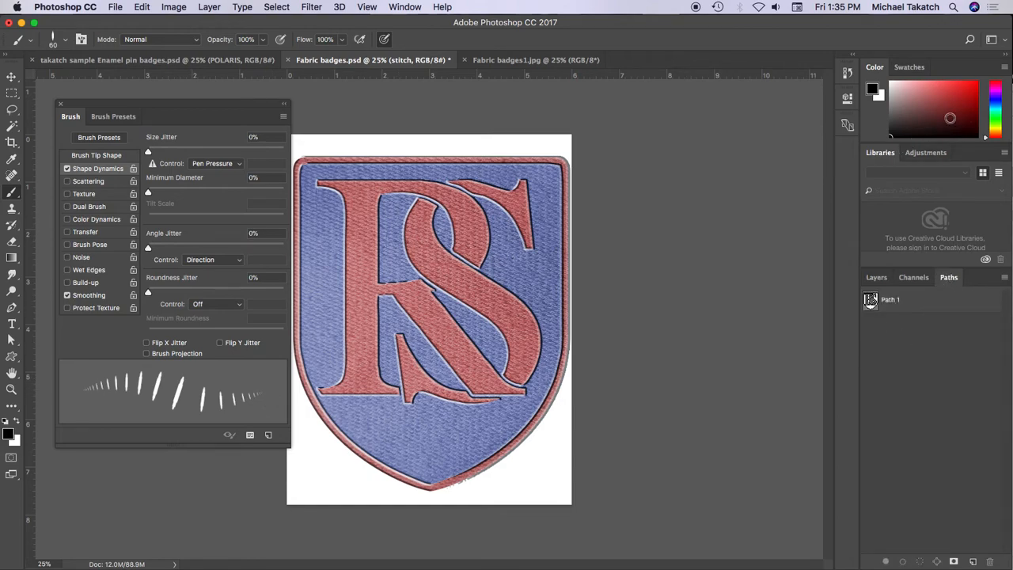
drag(924, 121, 899, 90)
click(911, 307)
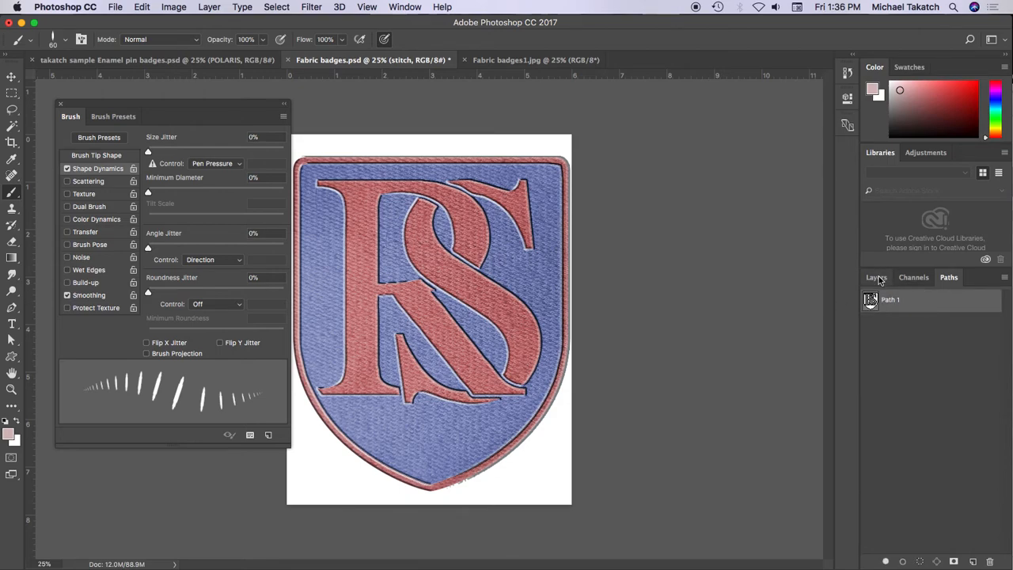
Select all shield and monogram components of Path 1 on the canvas, with Layers 1, 2 and 3 hidden only during the selection
click(879, 278)
click(869, 403)
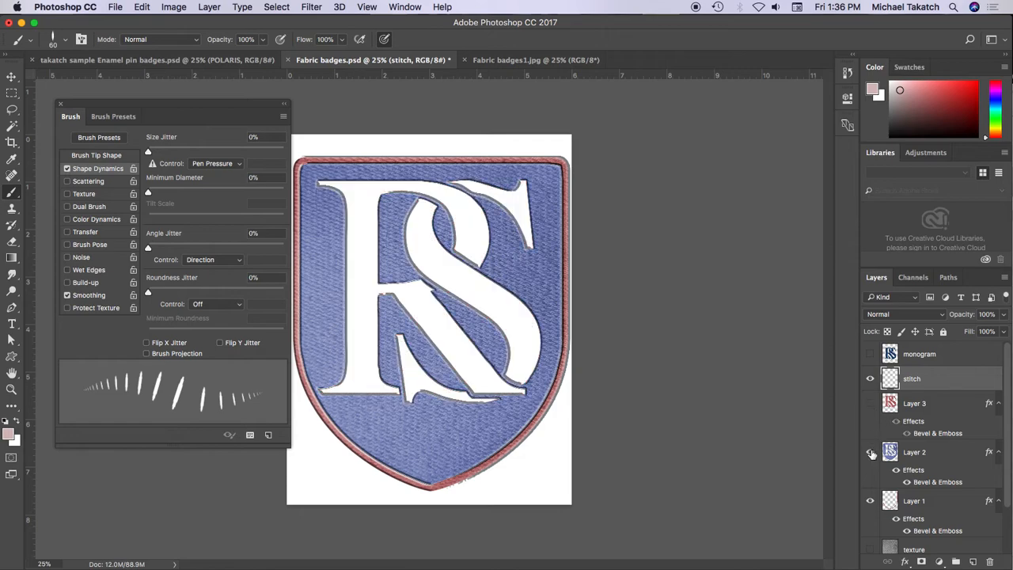
click(870, 452)
click(870, 500)
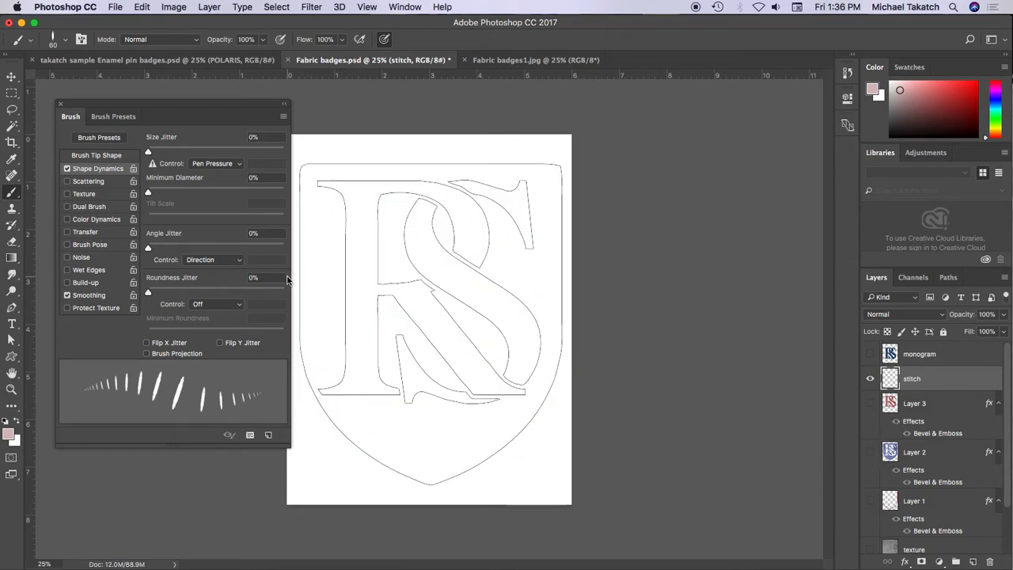
click(11, 339)
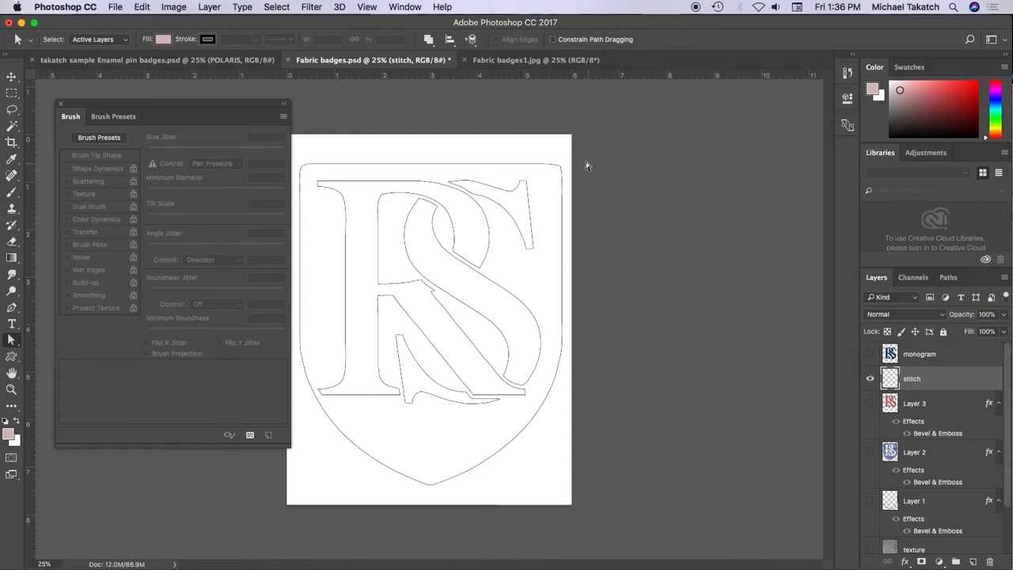
drag(587, 148, 297, 496)
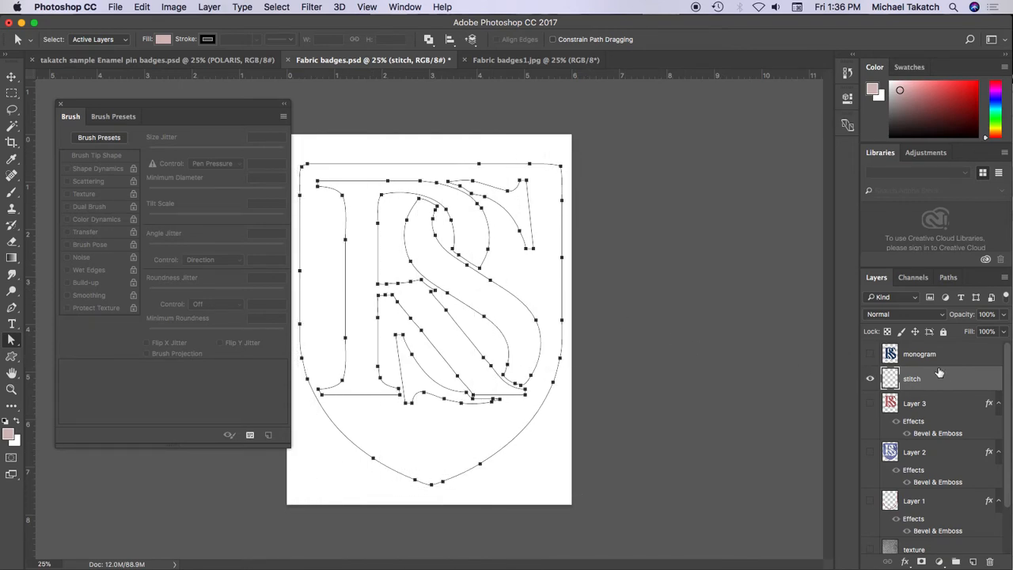
click(870, 403)
click(870, 452)
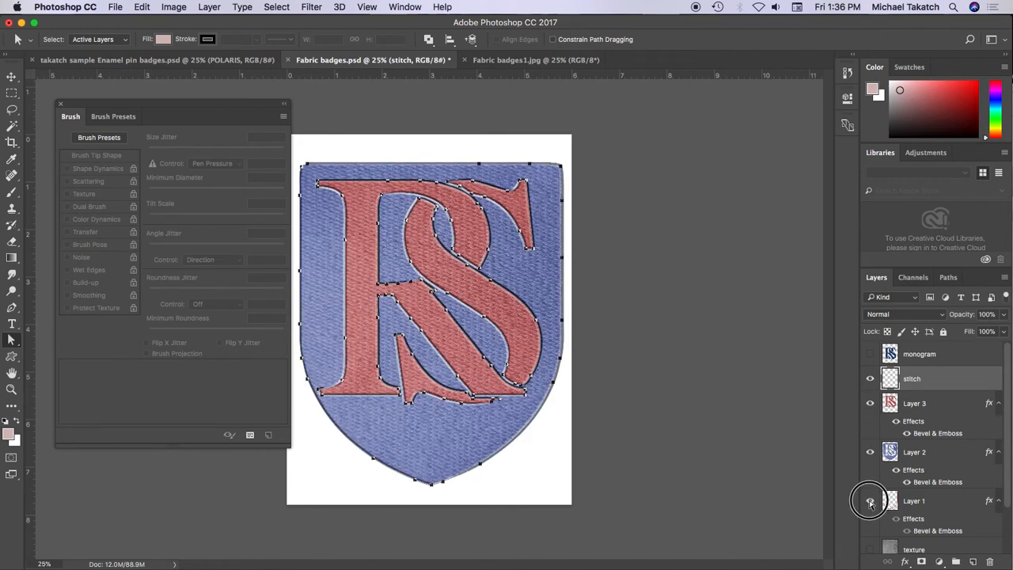
click(871, 500)
Try to stroke Path 1 on the stitch layer with the Path Selection tool still active
click(948, 277)
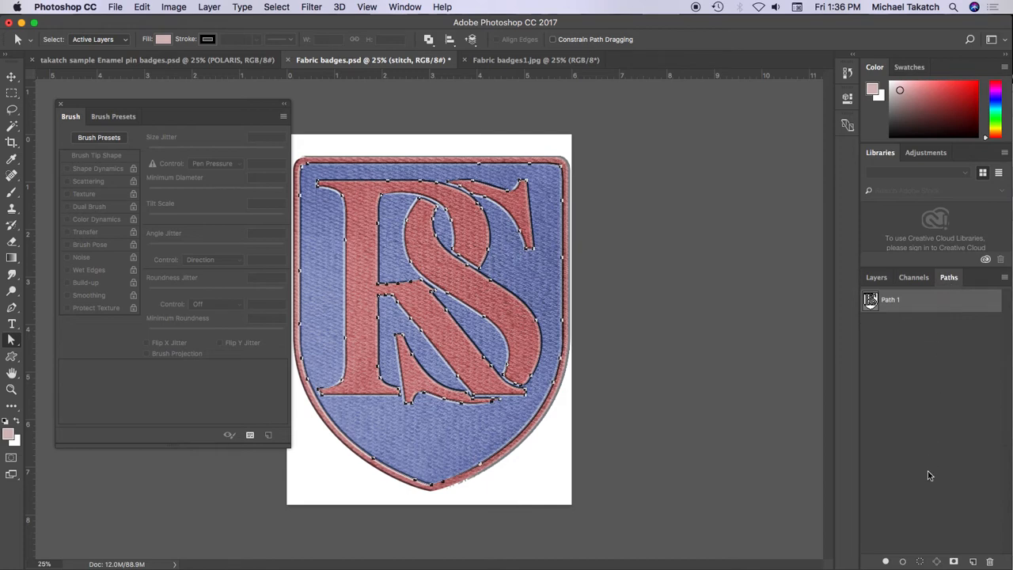
click(902, 563)
click(877, 278)
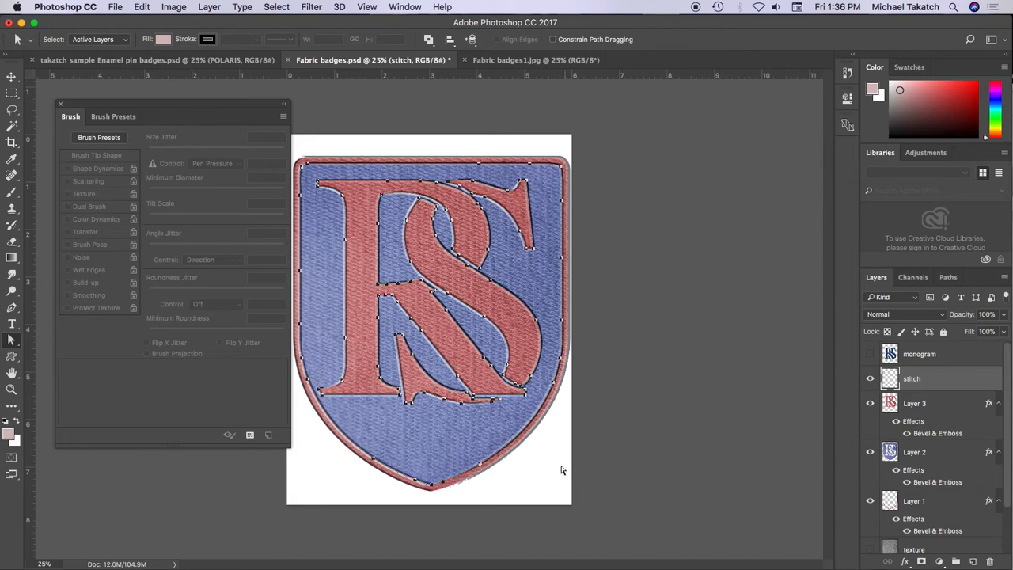
Stroke the selected Path 1 on the stitch layer with the Brush tool's stitch tip
key(b)
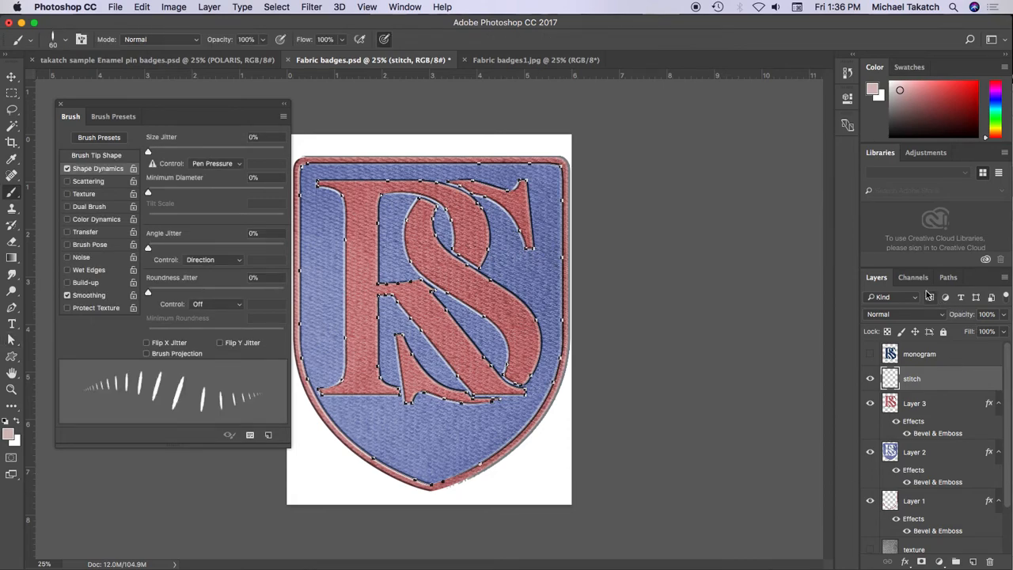
click(950, 278)
click(902, 561)
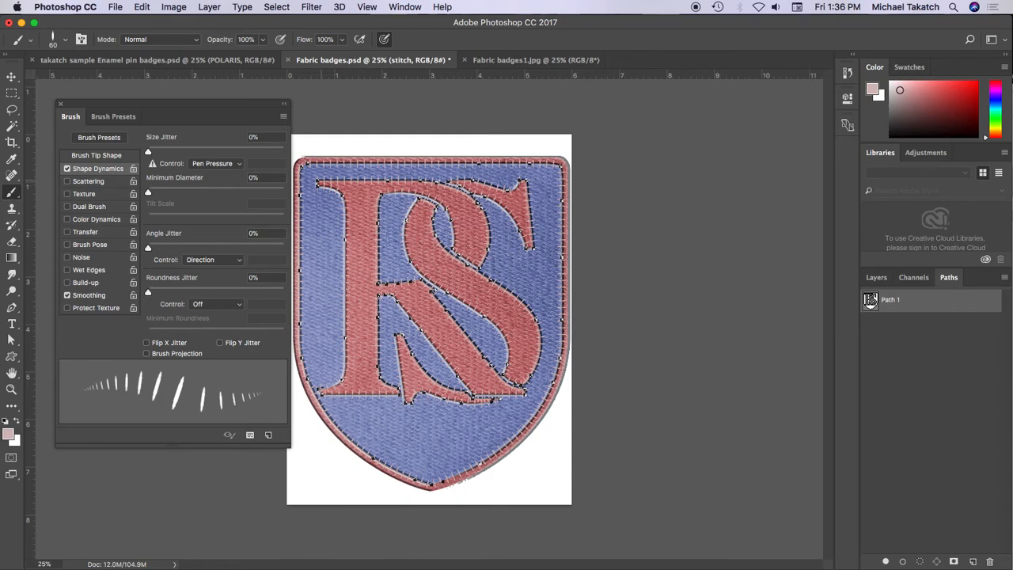
Review the brush tip settings and stroke Path 1 with the 60 px stitch brush on the stitch layer
click(112, 139)
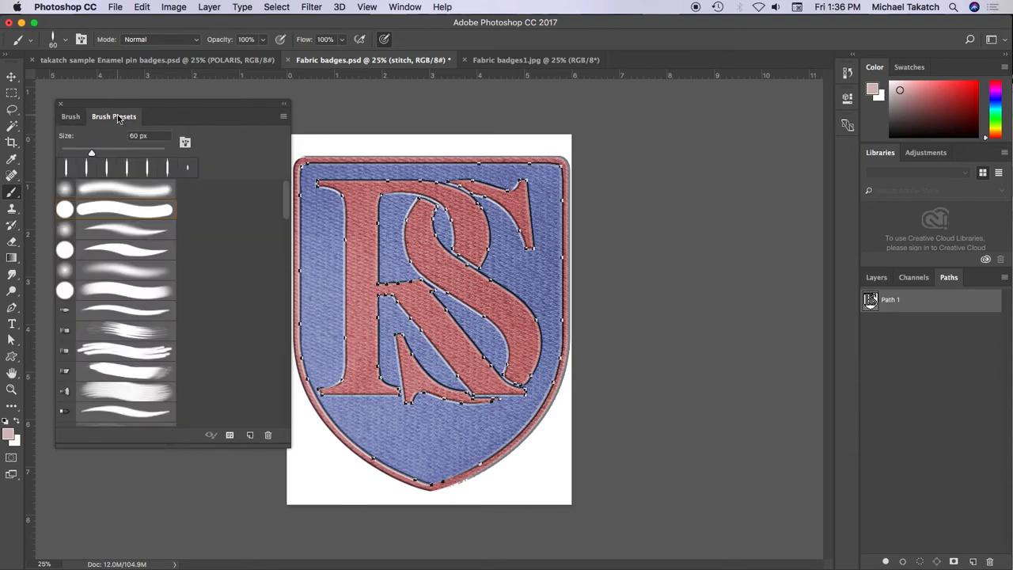
click(73, 117)
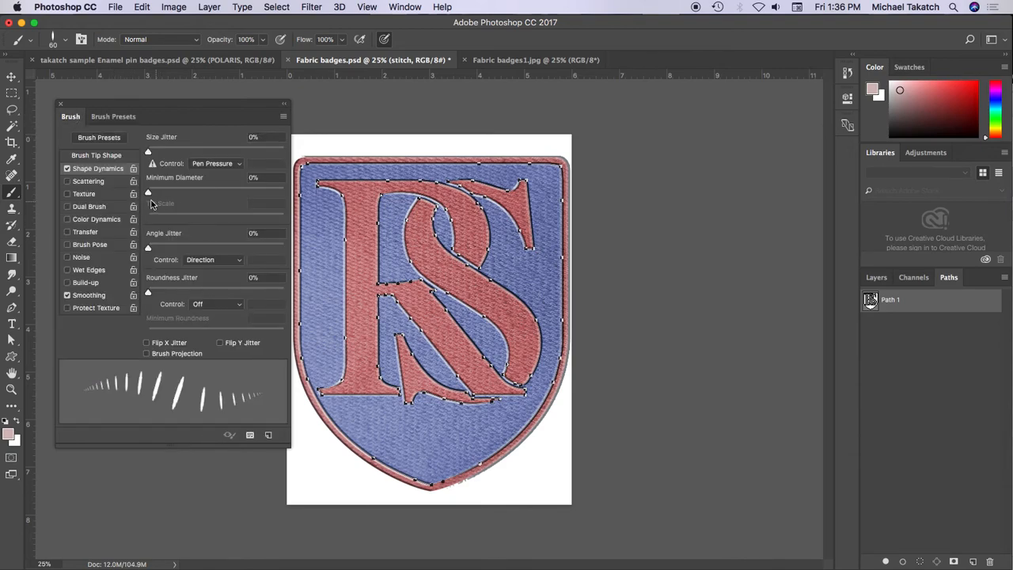
click(111, 156)
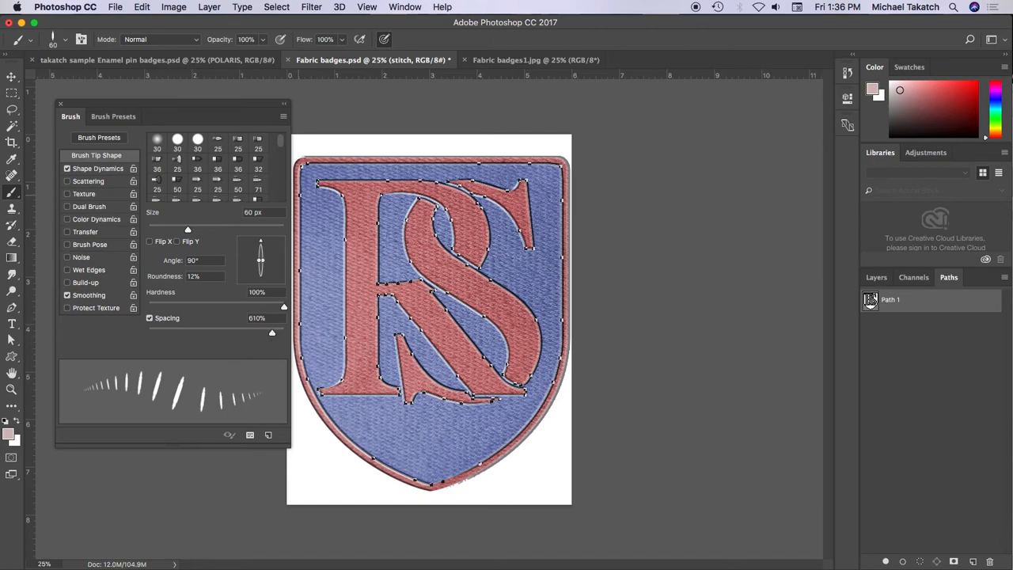
click(903, 561)
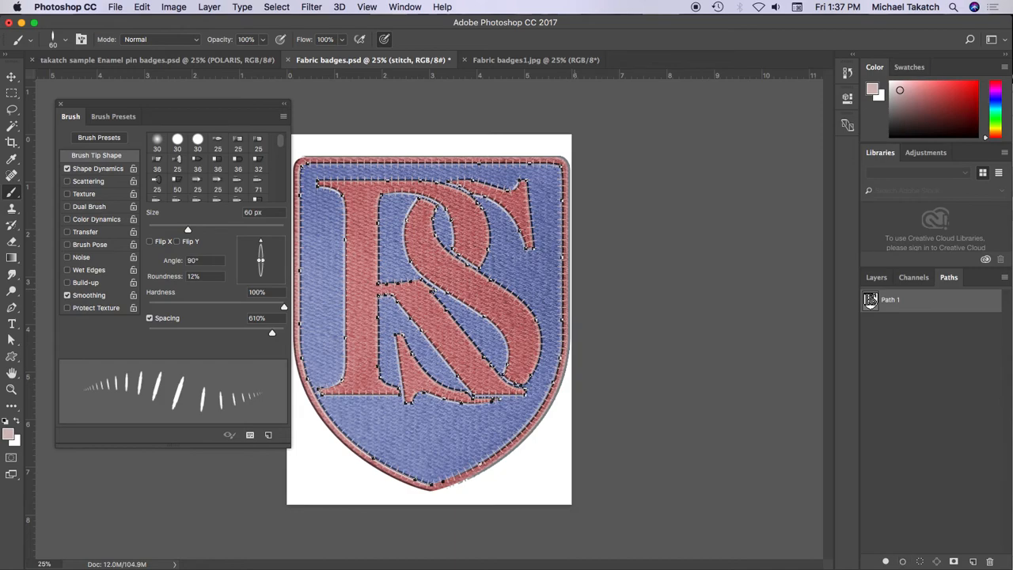
Try a Pillow Emboss bevel at 147% depth and a drop shadow at 30% opacity on the stitch layer
click(876, 277)
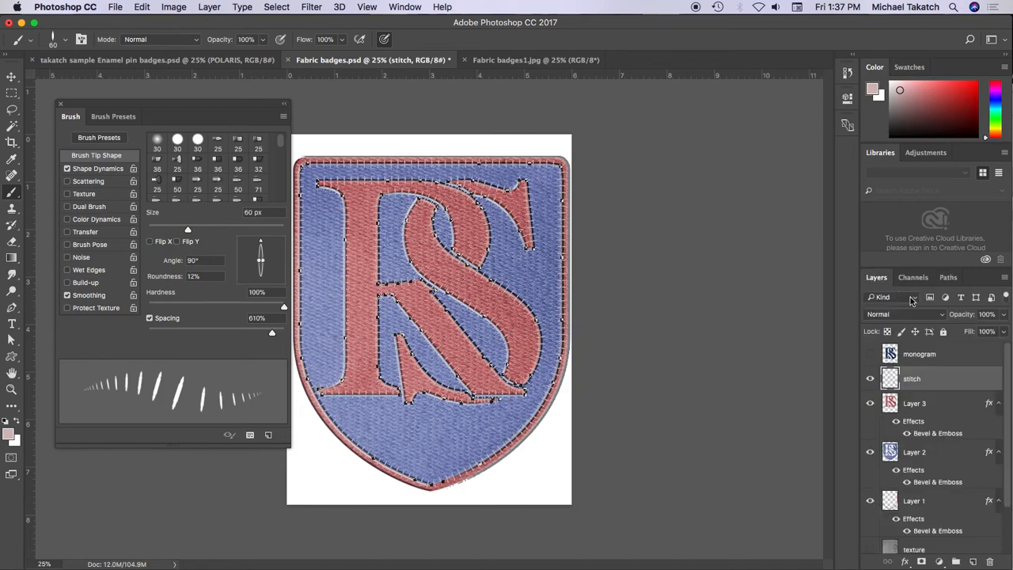
double_click(977, 381)
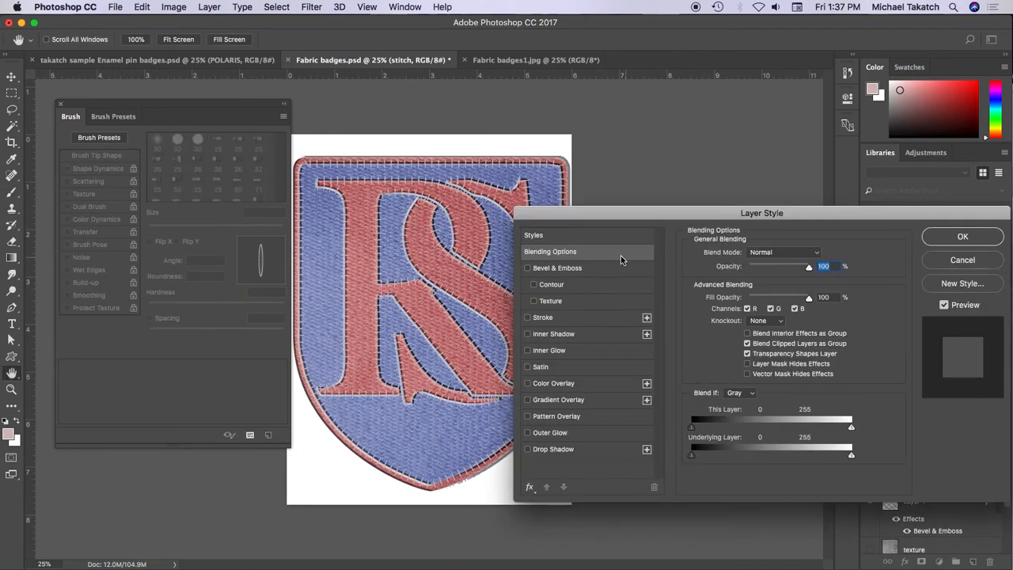
super+click(488, 255)
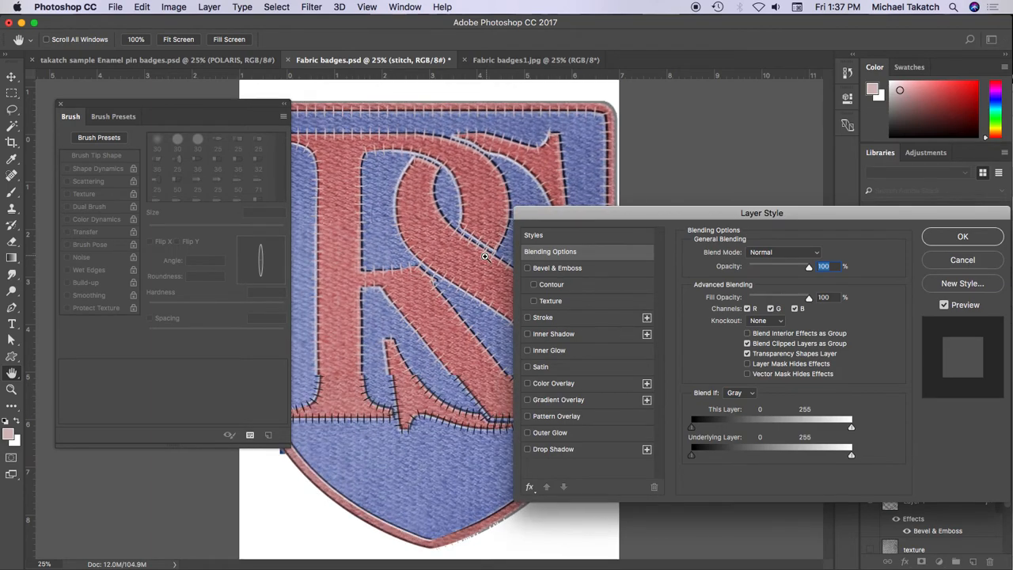
super+click(504, 272)
super+click(538, 280)
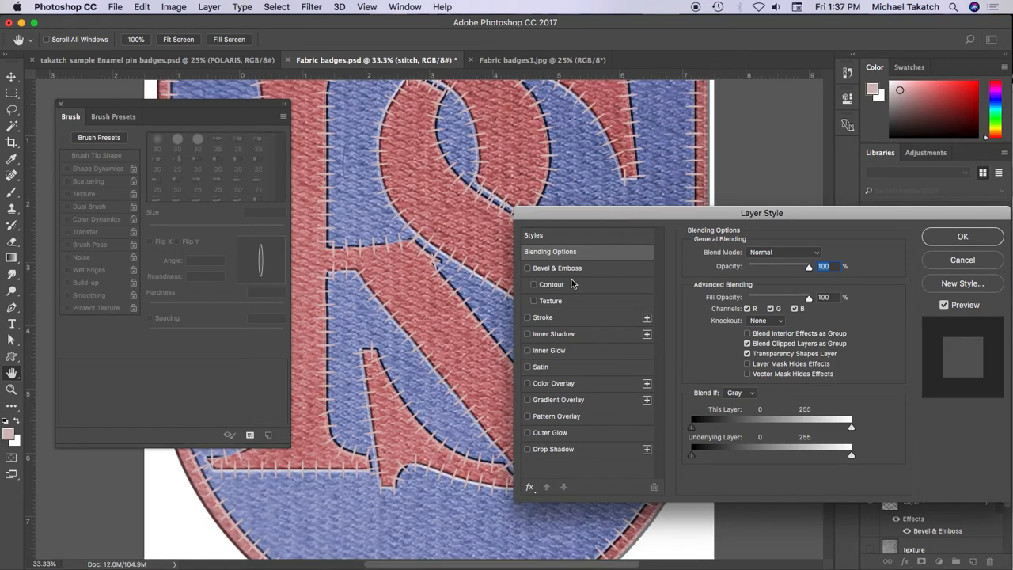
click(609, 272)
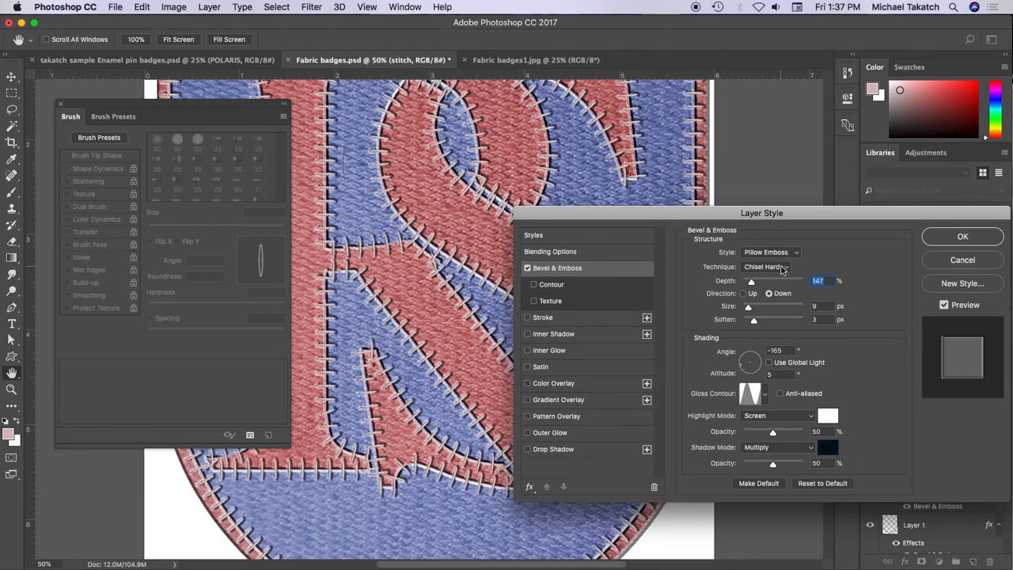
click(583, 451)
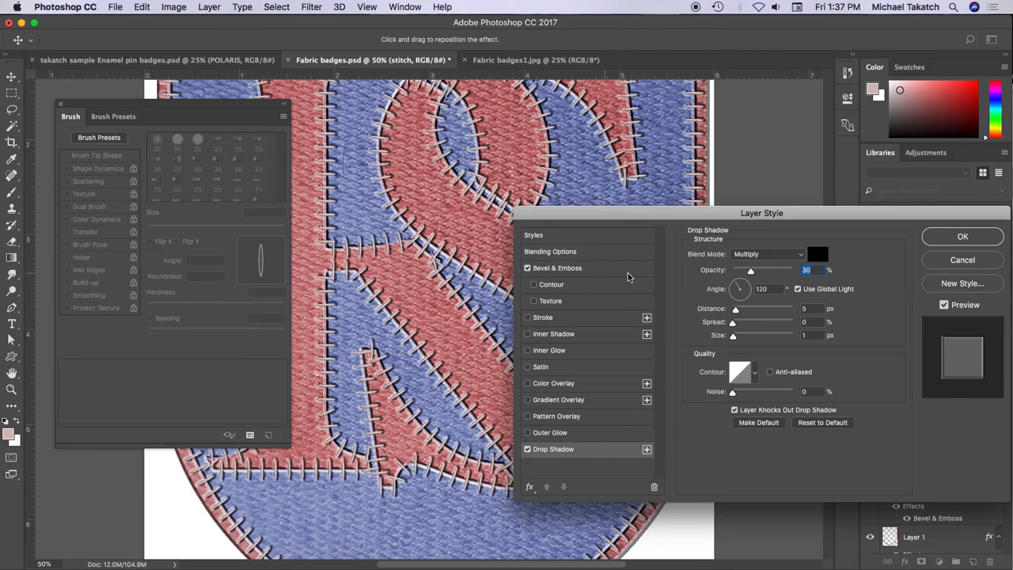
click(962, 237)
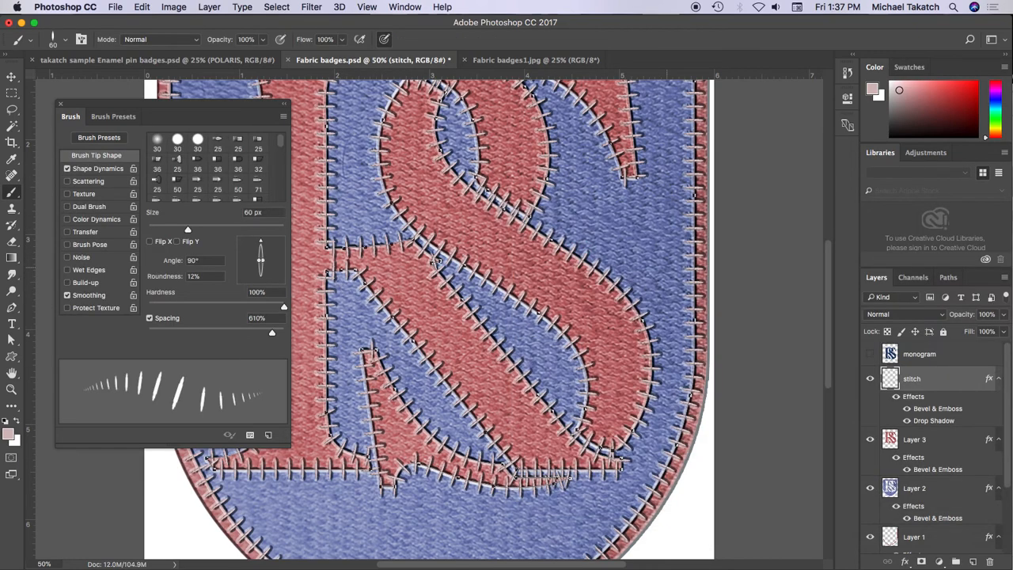
Undo the layer style just applied to the stitch layer
key(super+minus)
key(super+minus)
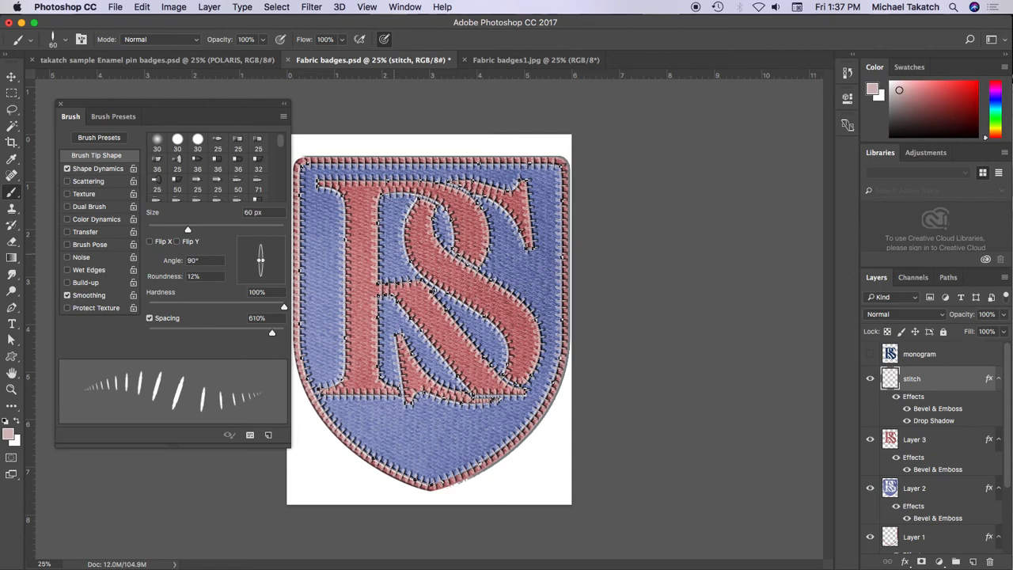
key(super+z)
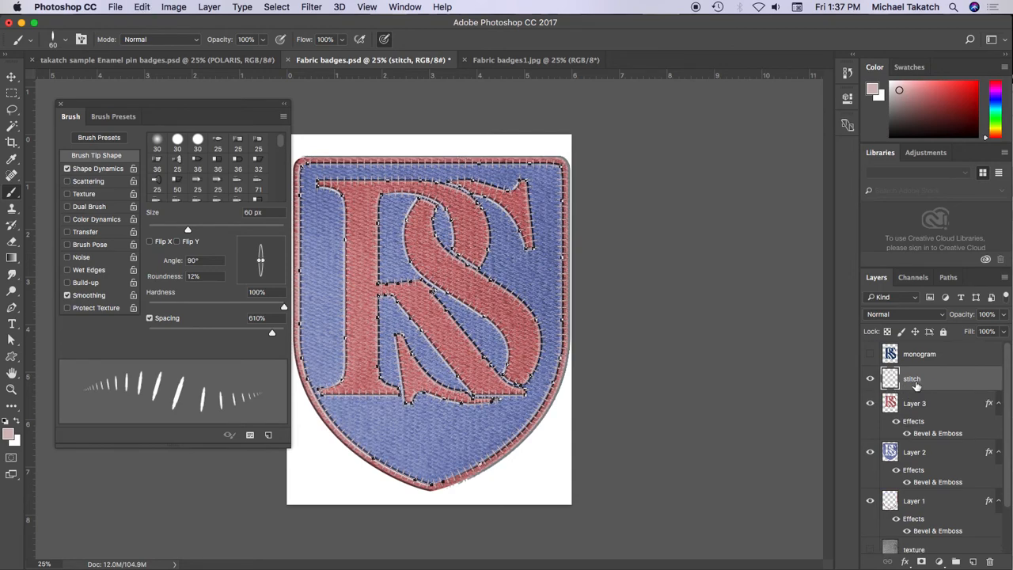
Add a Bevel & Emboss effect to the stitch layer with 147% depth, 9 px size and 0 px soften
double_click(967, 381)
click(593, 270)
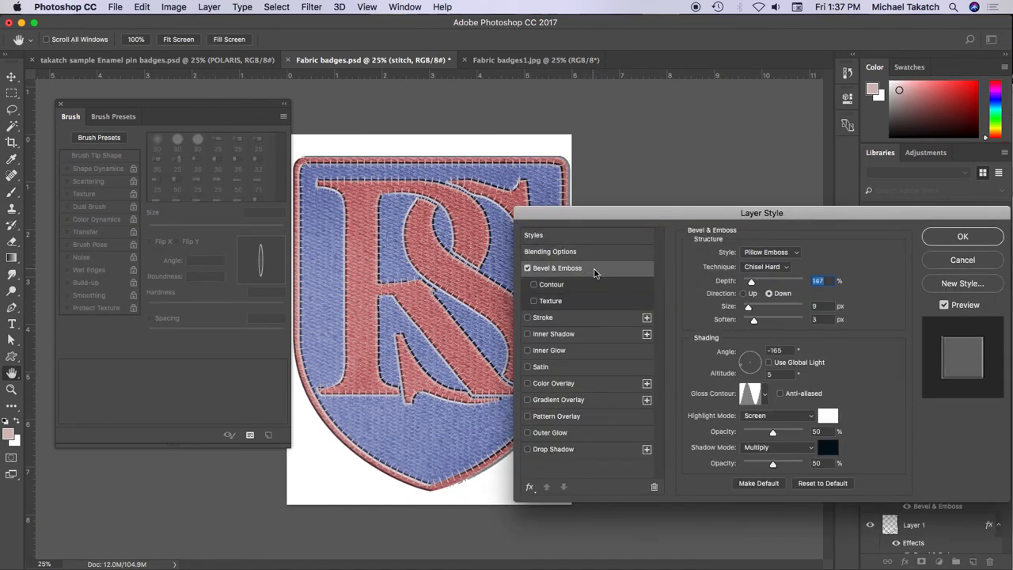
click(814, 319)
key(Down)
key(Down)
key(Down)
double_click(822, 305)
Switch the stitch layer's bevel to Inner Bevel with 2 px soften, and deselect Path 1 to hide its outline
click(787, 253)
click(782, 251)
click(782, 251)
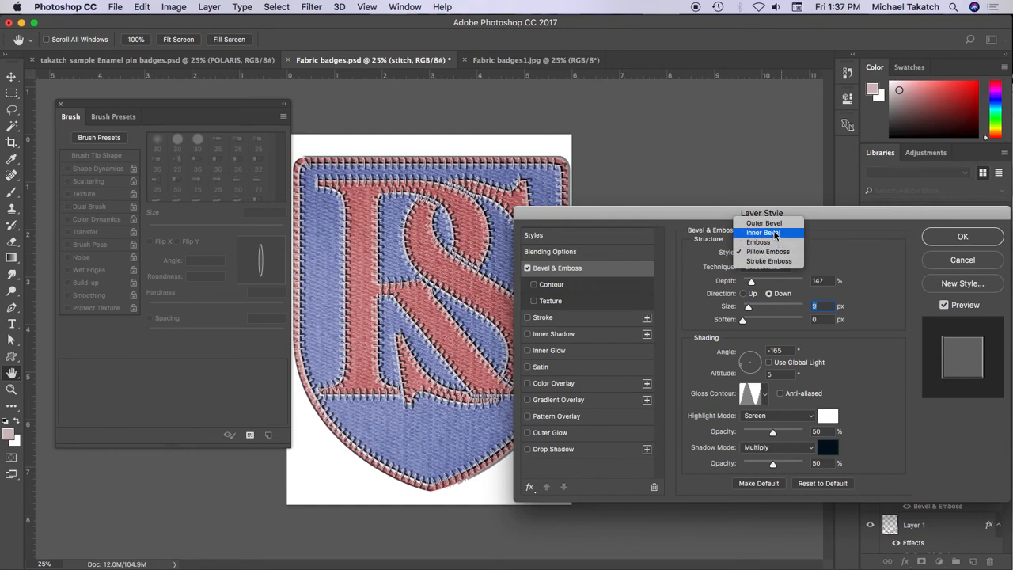
click(768, 229)
key(Tab)
key(Up)
key(Up)
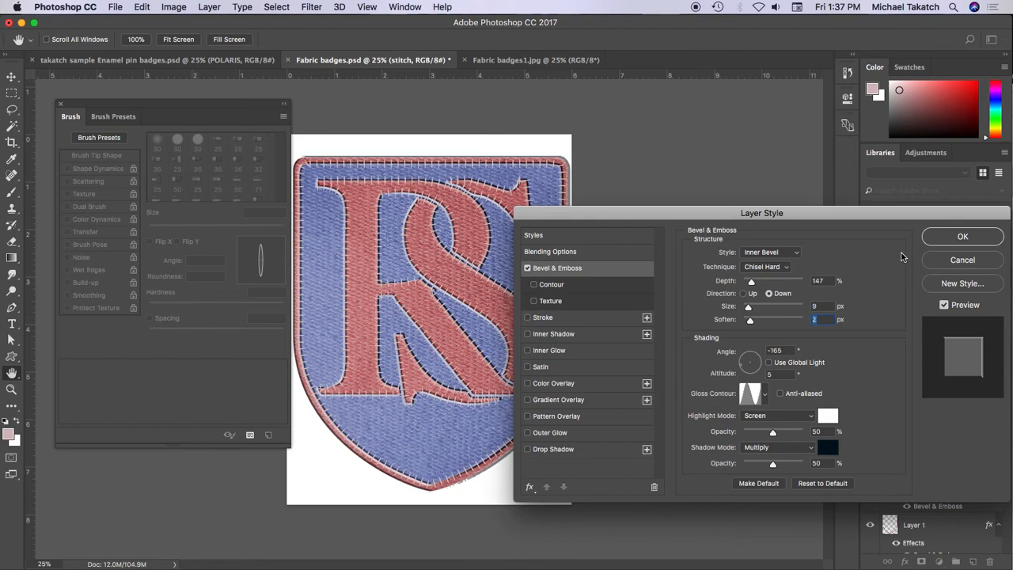
click(940, 240)
click(949, 277)
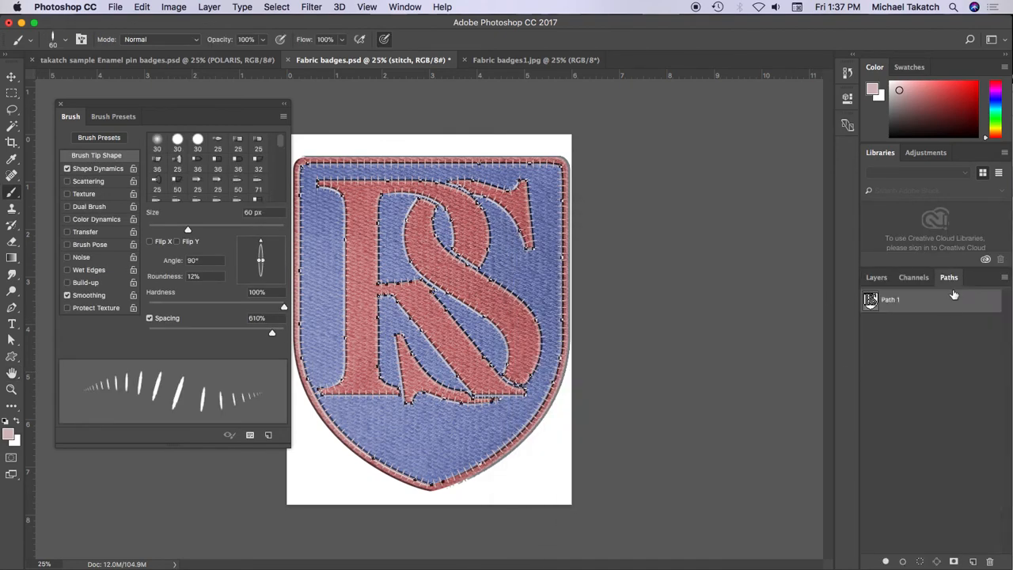
click(877, 277)
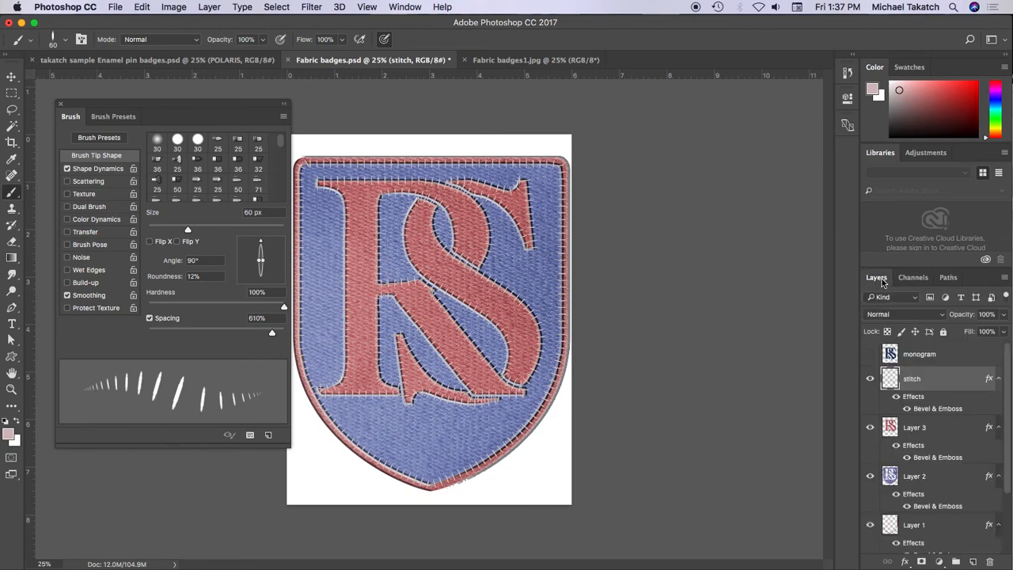
Try different foreground colors for the stitching and recolor the stitch layer with a muted dusty pink
click(919, 101)
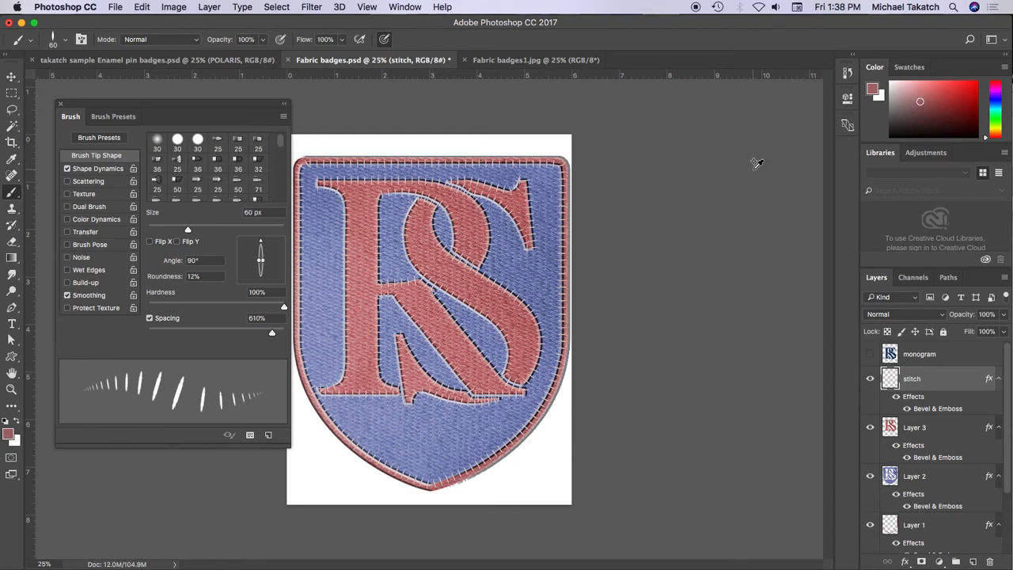
key(super+z)
click(901, 103)
click(891, 86)
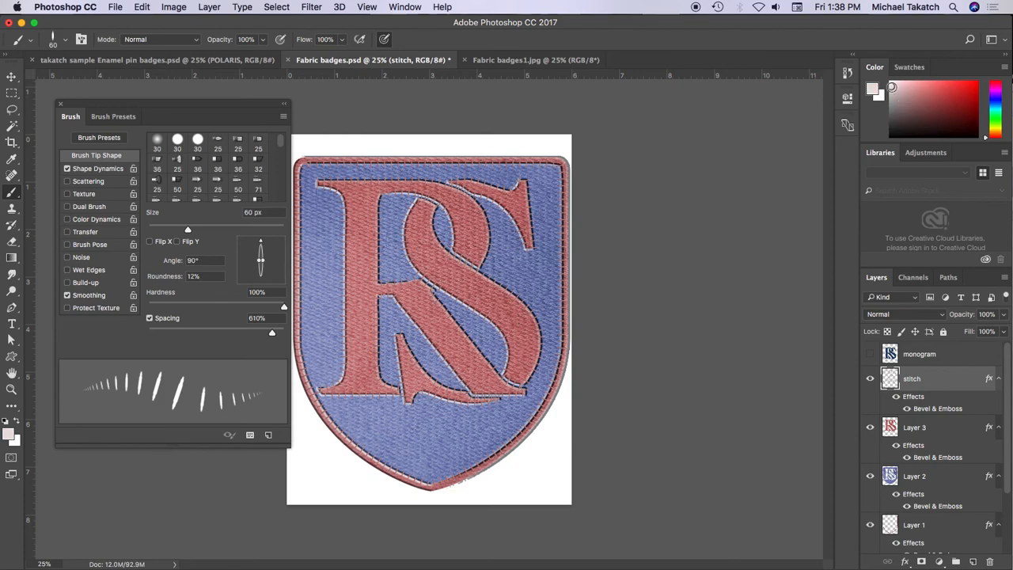
key(Return)
click(908, 95)
key(Return)
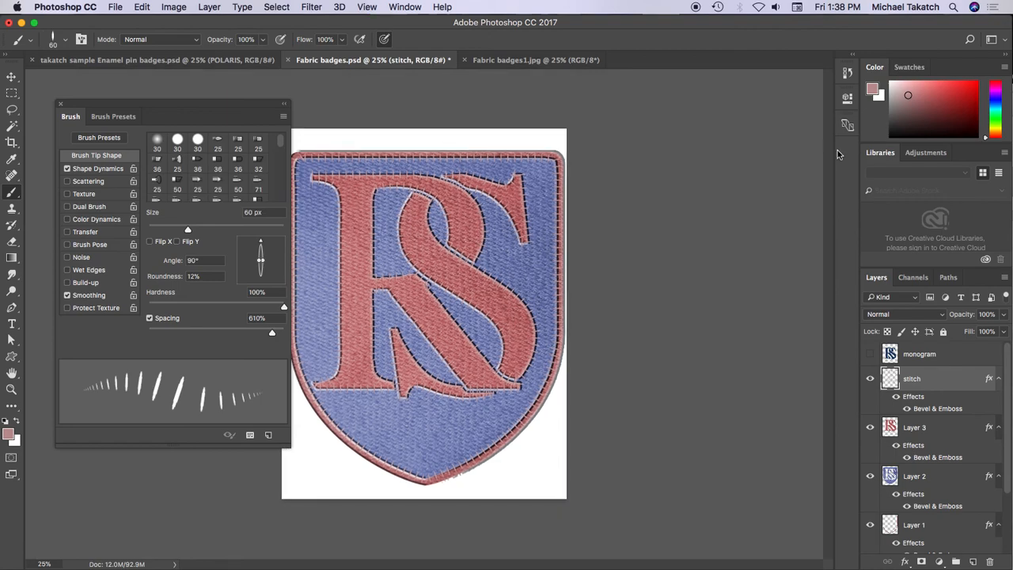
Preview the stitched badge in full-screen mode with all panels hidden
key(Tab)
key(f)
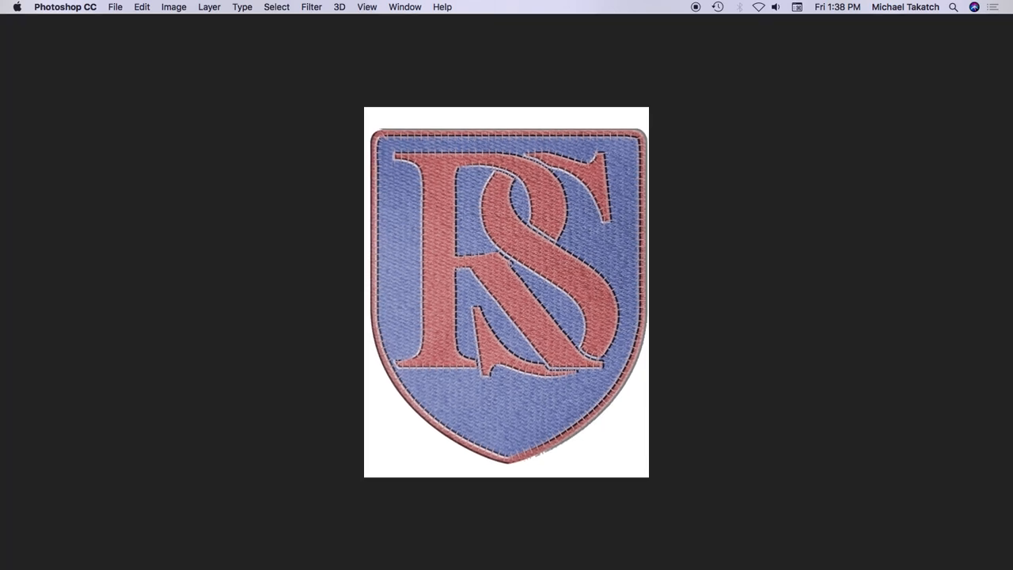
key(f)
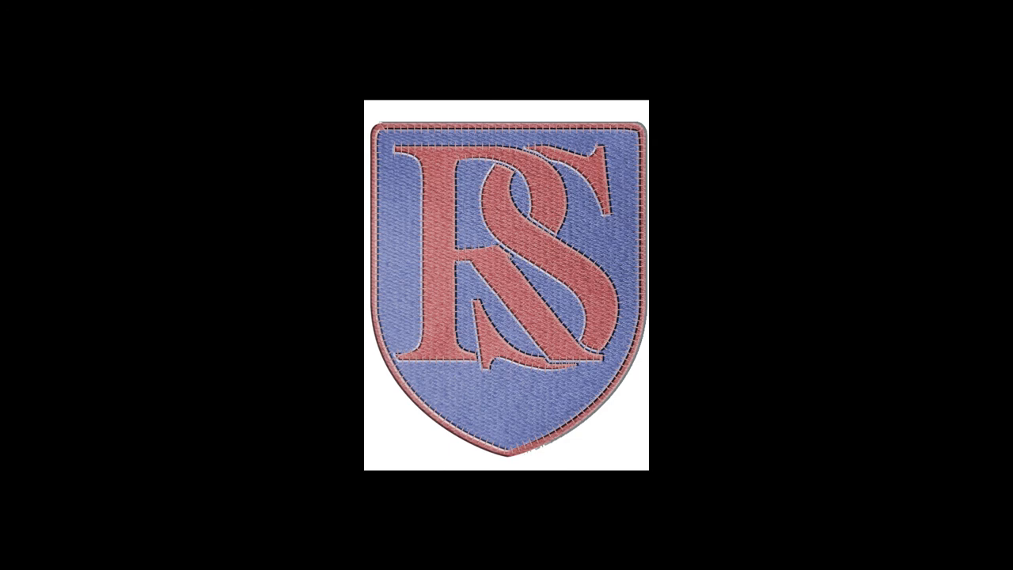